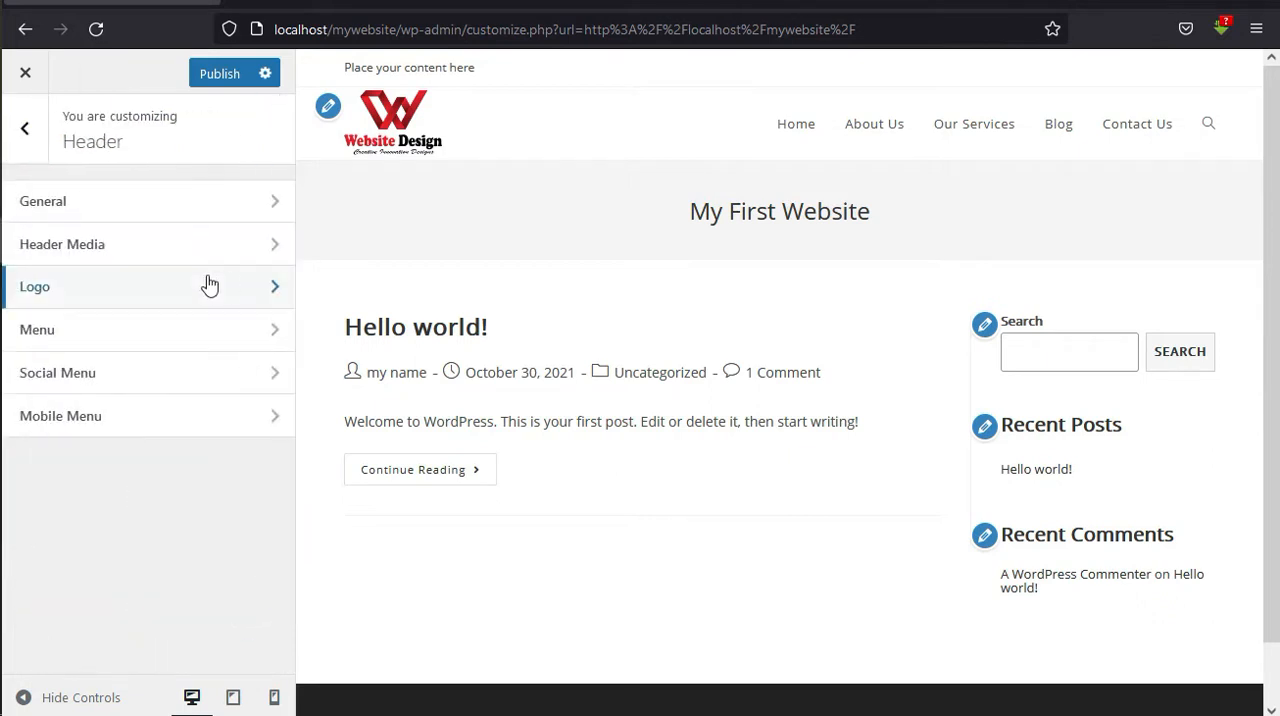
# Leave the header settings and open the Body font settings in the Typography section.
pyautogui.click(27, 137)
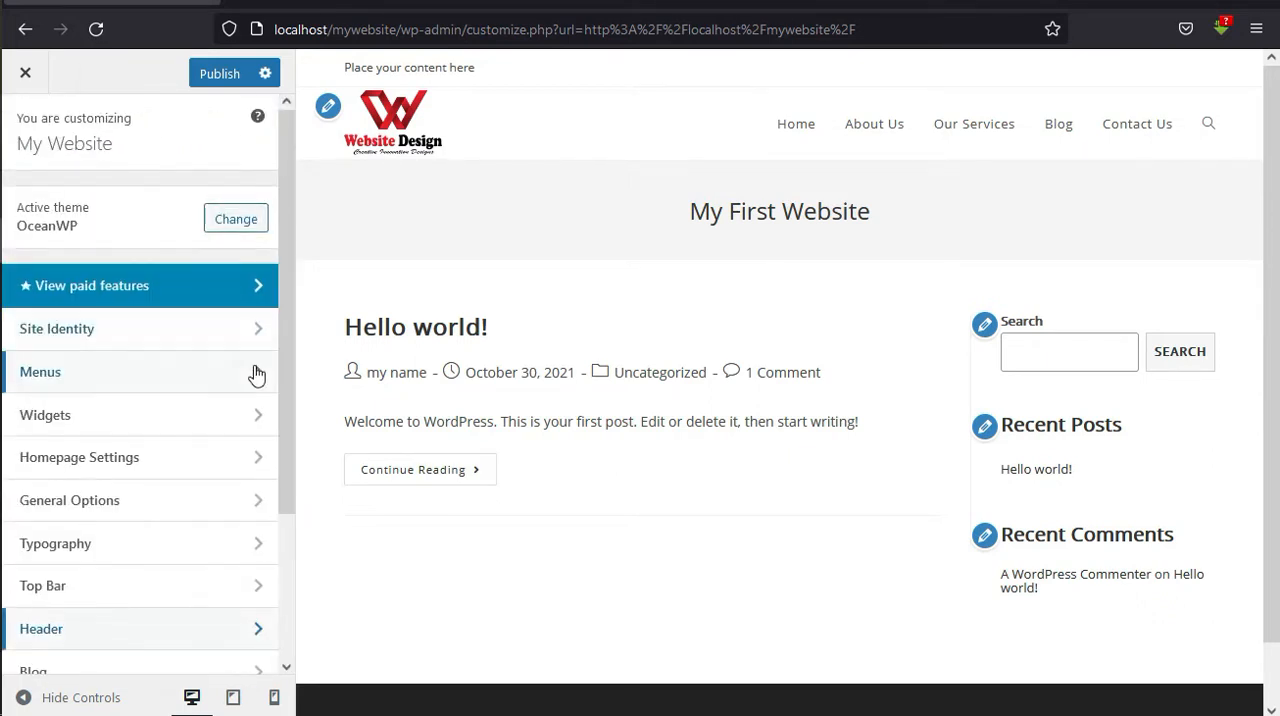
pyautogui.moveTo(288, 367); pyautogui.dragTo(286, 456)
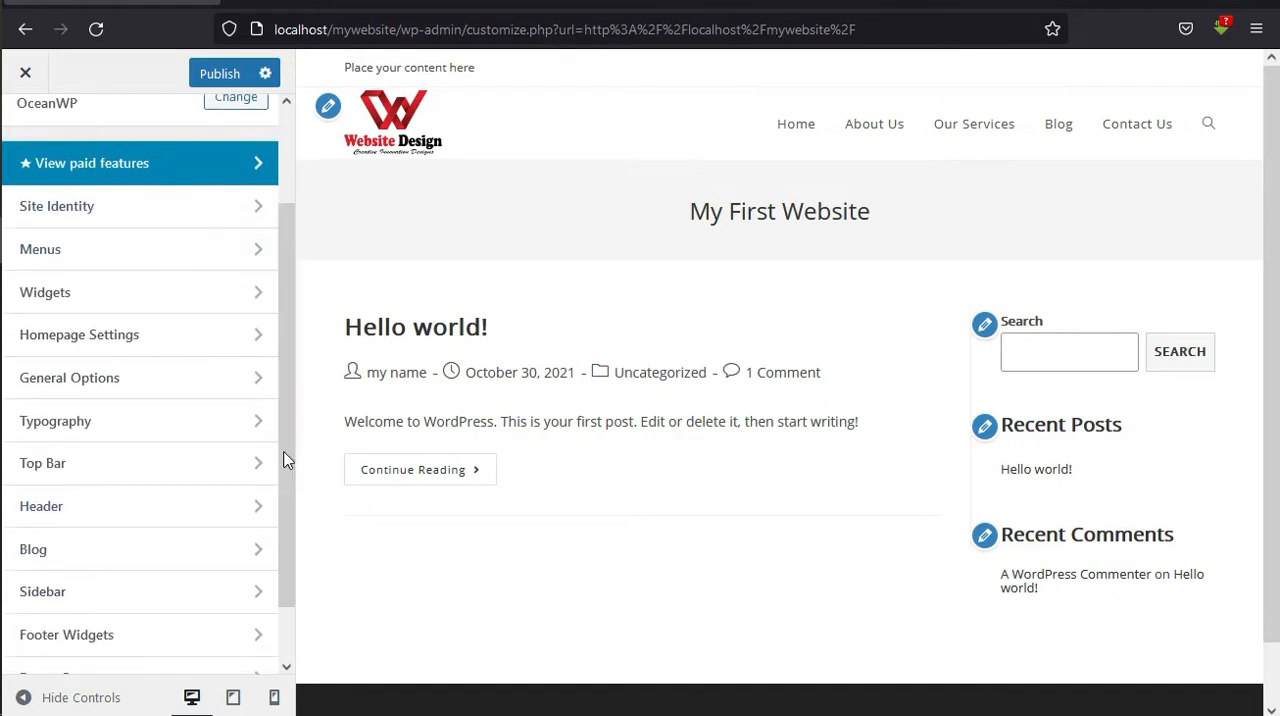
pyautogui.click(251, 429)
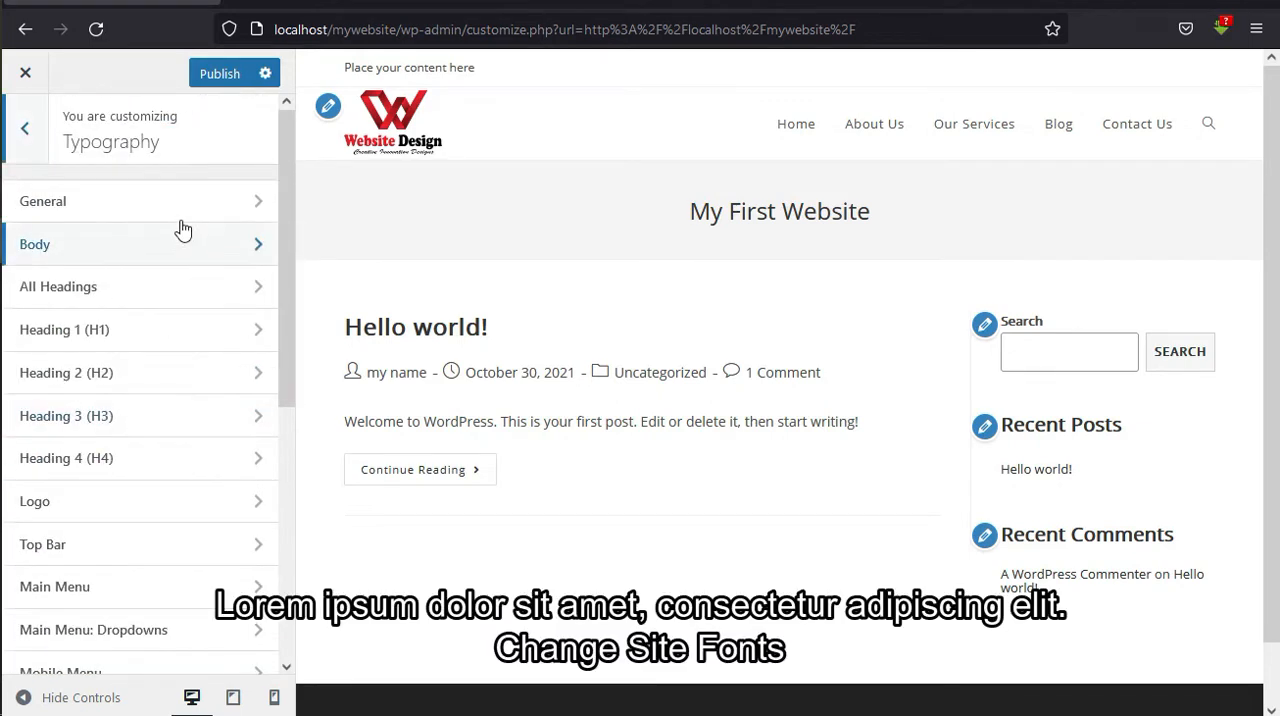
pyautogui.click(172, 255)
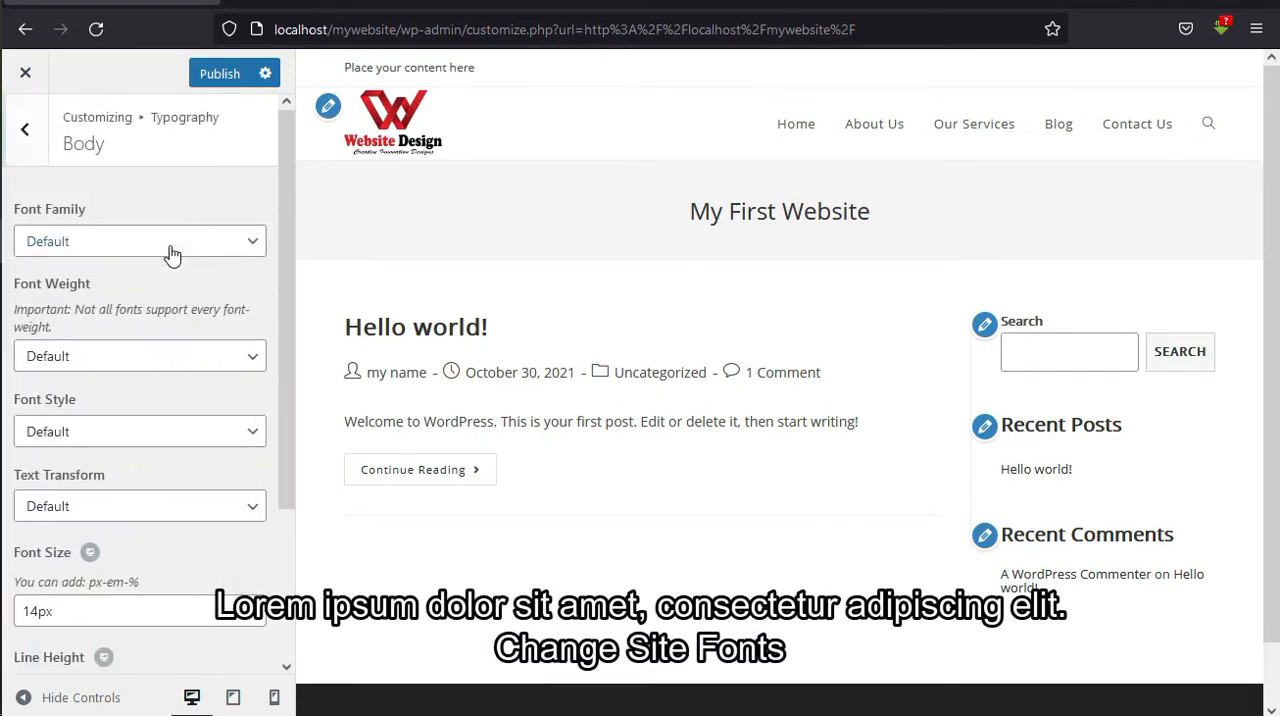
# Try Comic Sans MS, Georgia, Lucida Sans Unicode and Times New Roman in turn as the body font family.
pyautogui.click(147, 249)
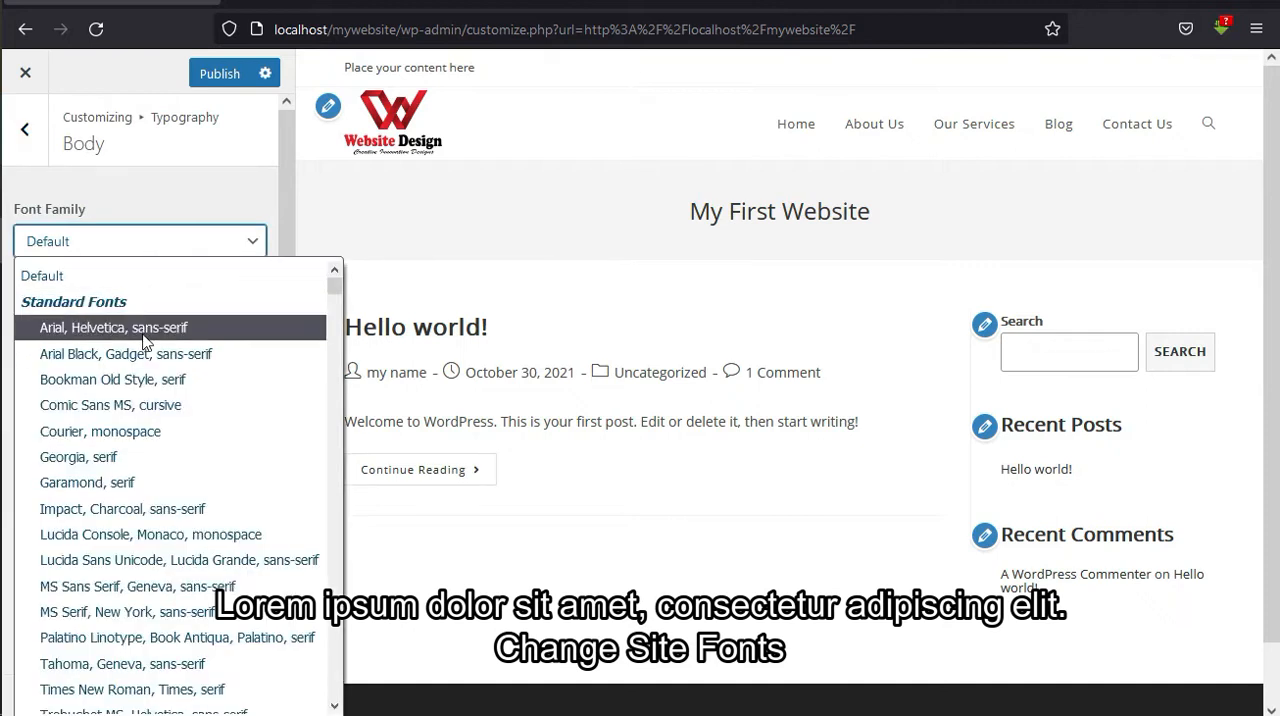
pyautogui.click(138, 405)
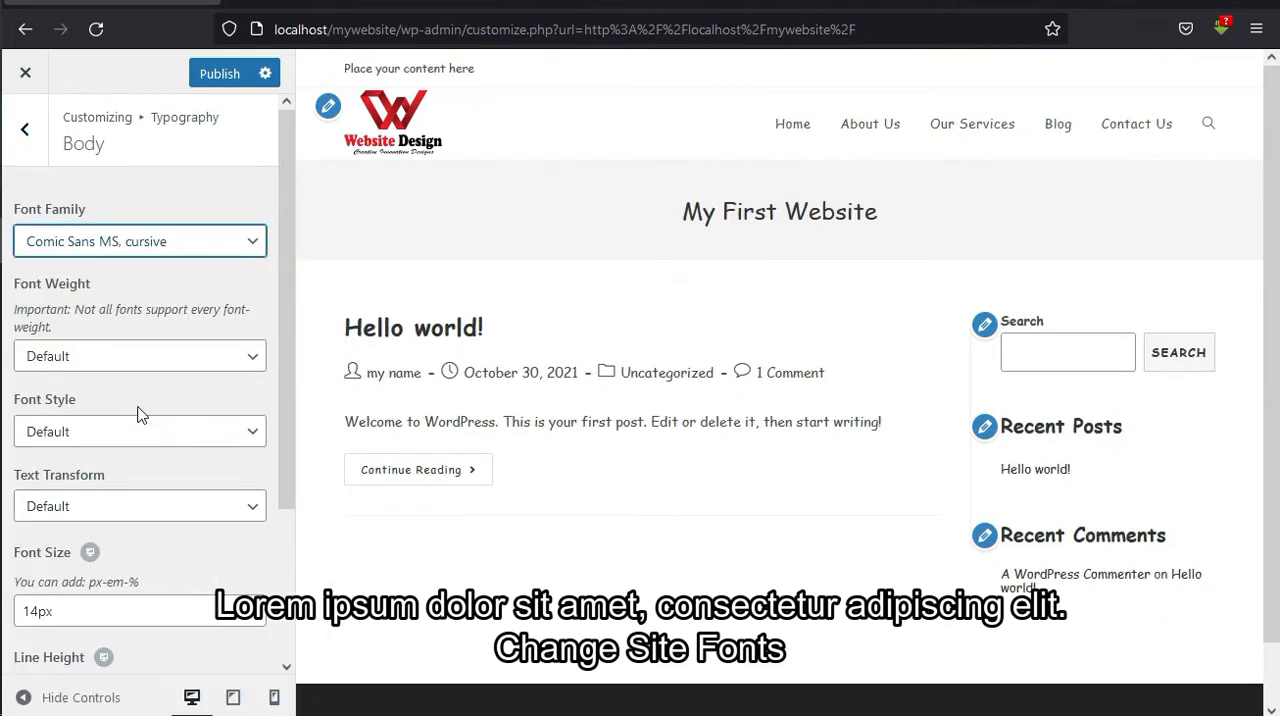
pyautogui.click(136, 250)
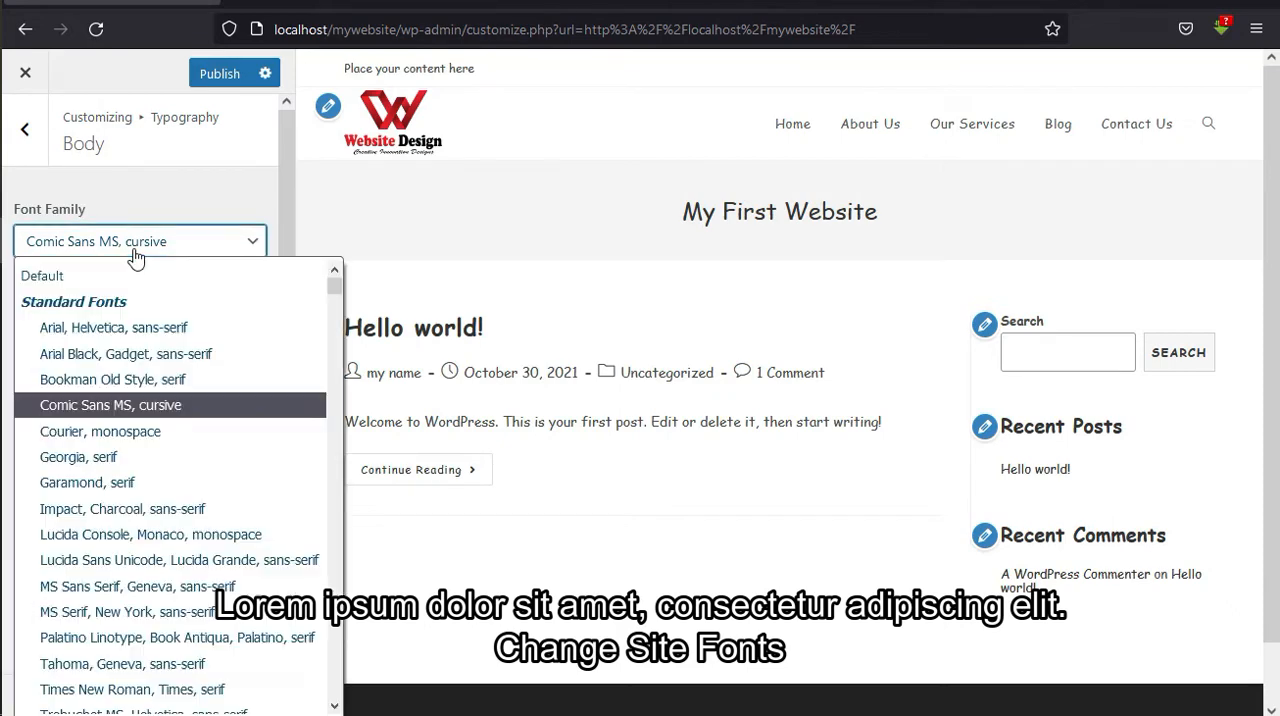
pyautogui.click(129, 457)
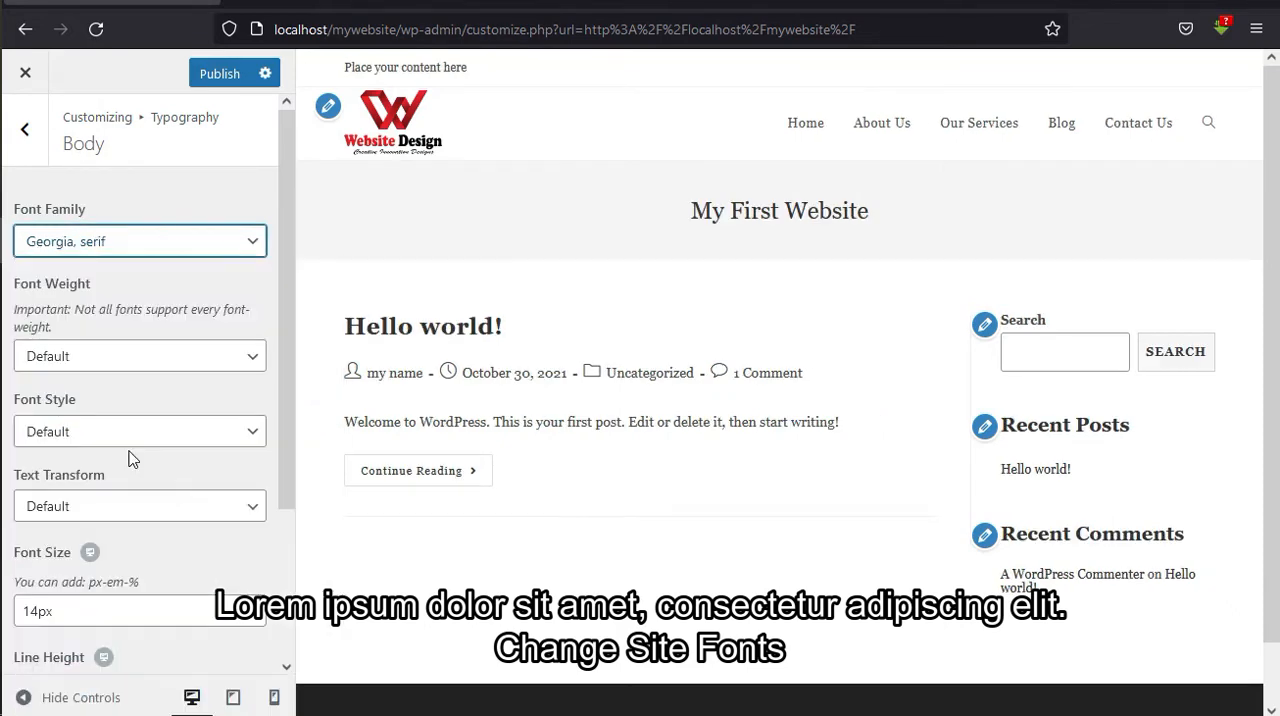
pyautogui.click(155, 250)
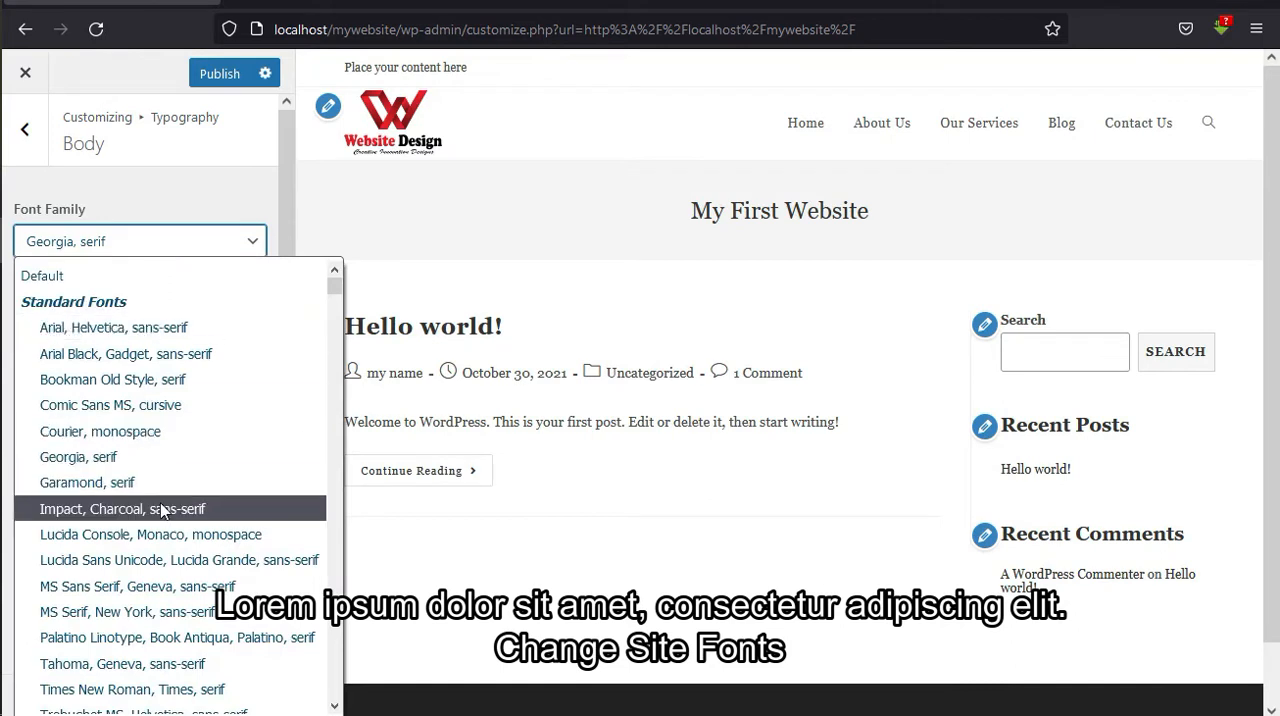
pyautogui.click(164, 560)
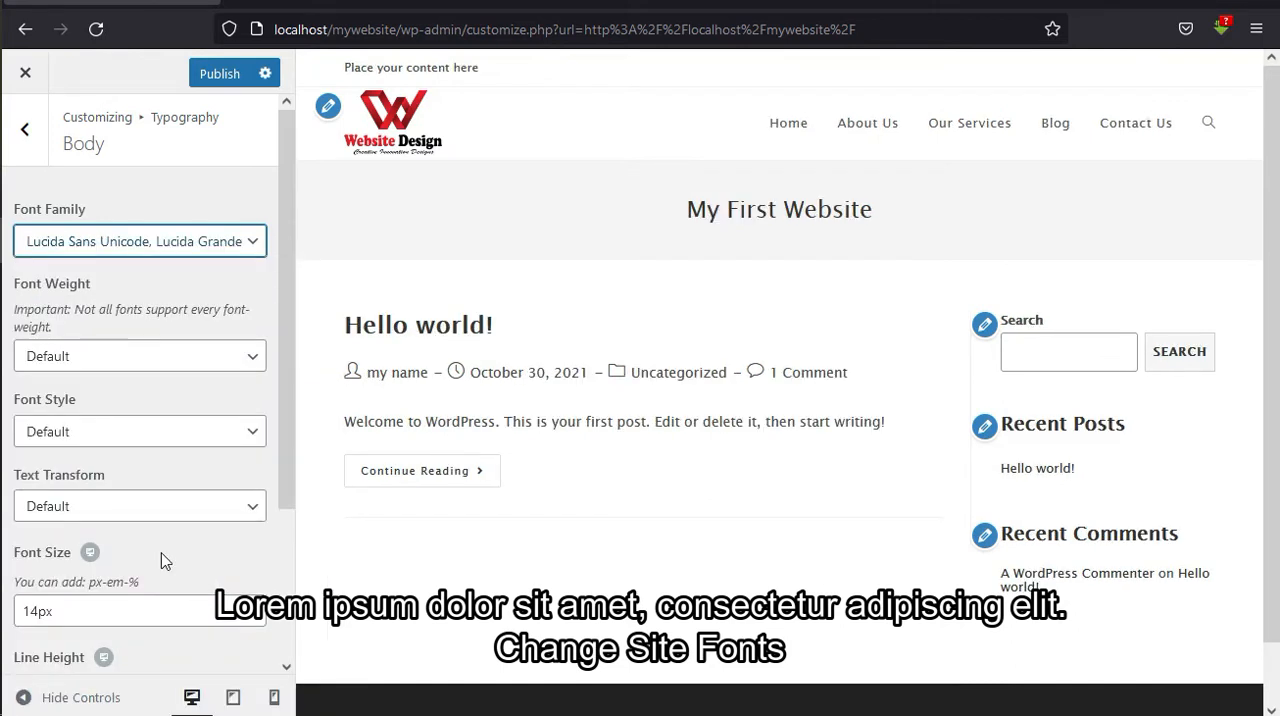
pyautogui.click(182, 252)
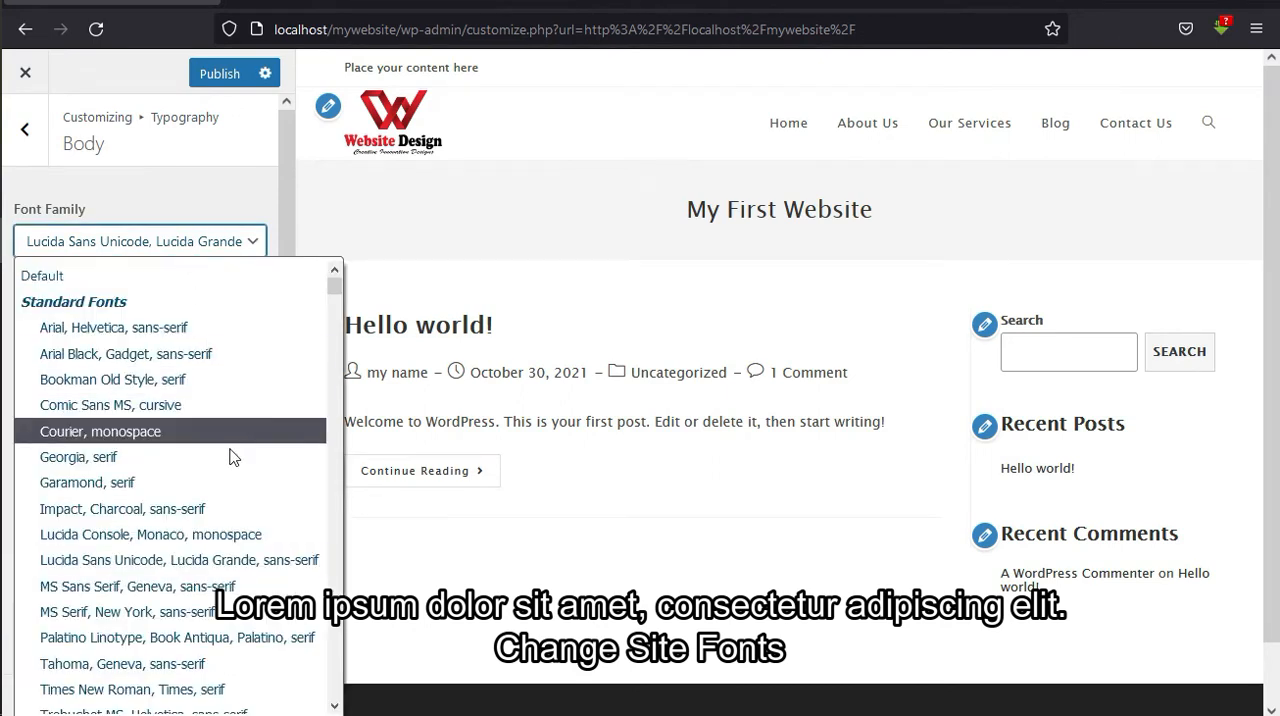
pyautogui.click(202, 560)
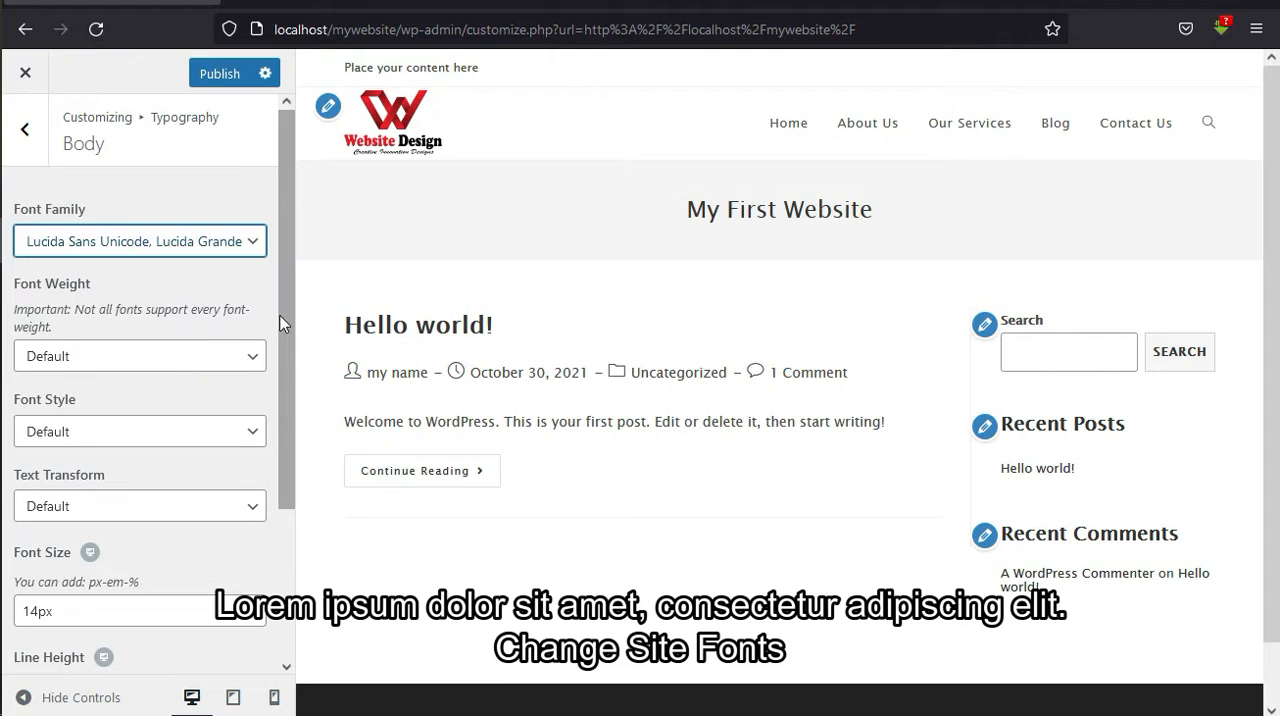
pyautogui.click(210, 252)
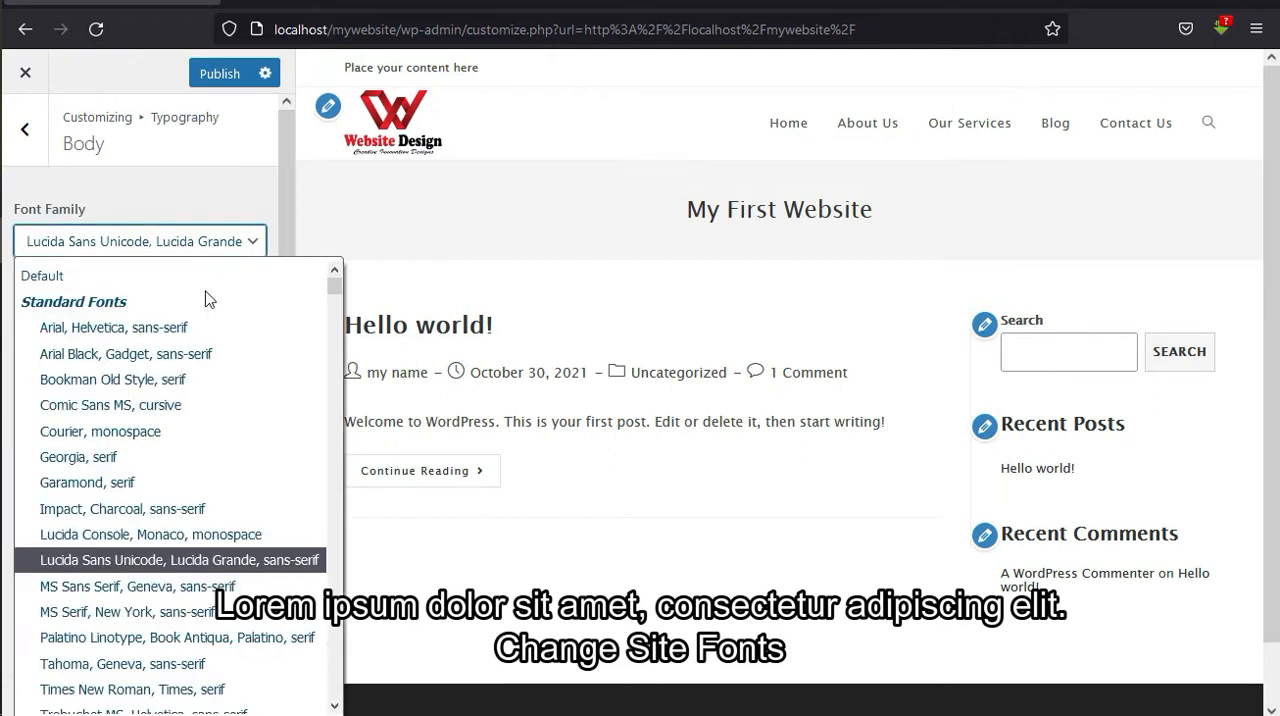
pyautogui.click(185, 689)
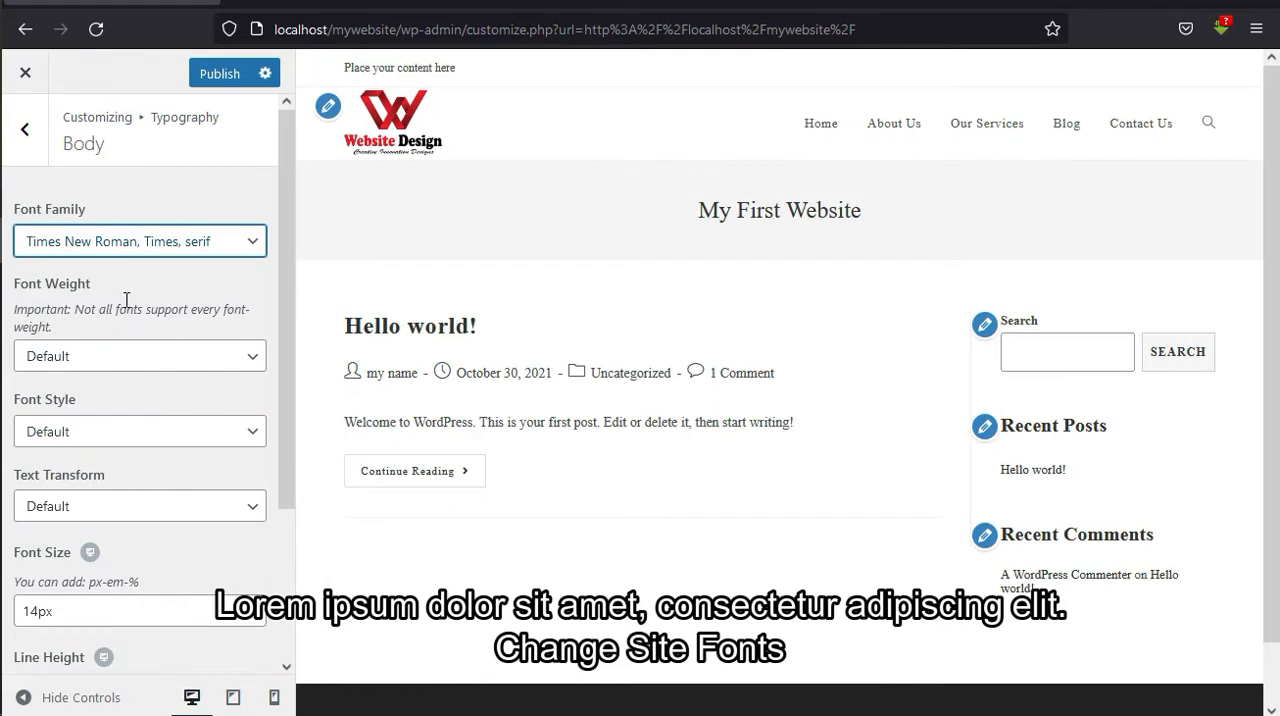
# Set the body font family to Trebuchet MS and publish the change.
pyautogui.click(127, 254)
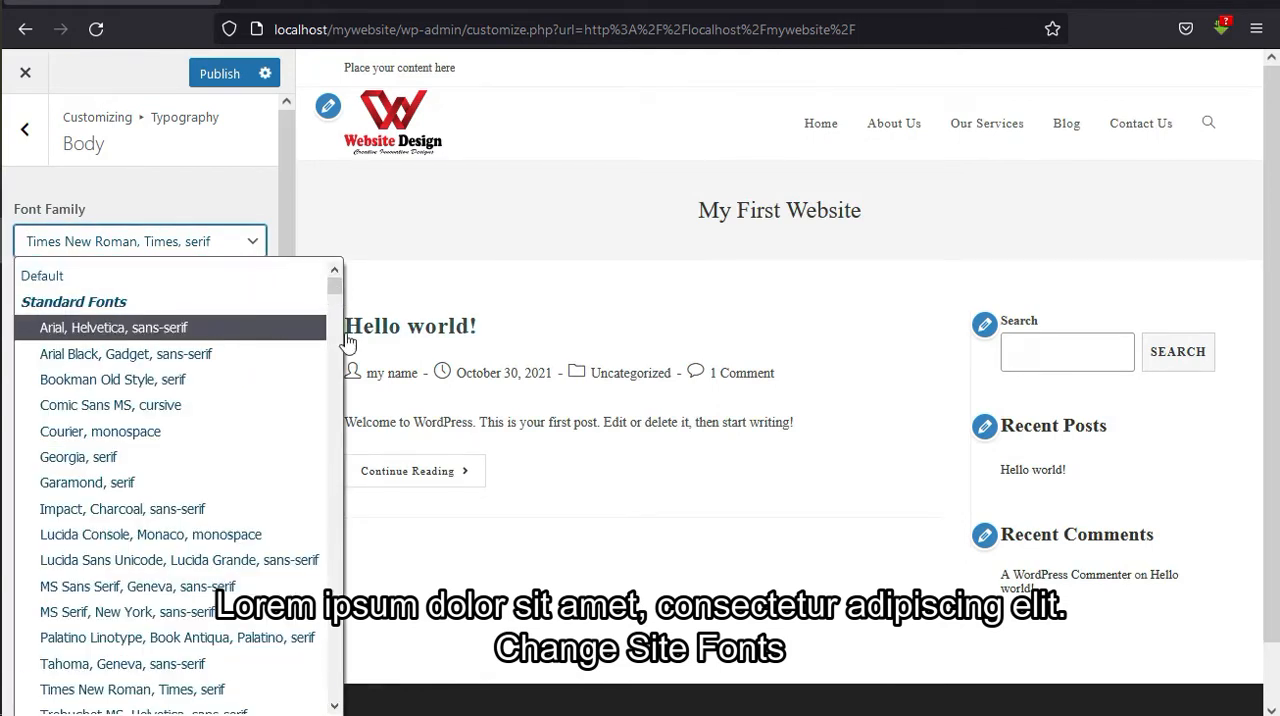
pyautogui.click(334, 707)
pyautogui.scroll(-4, 334, 700)
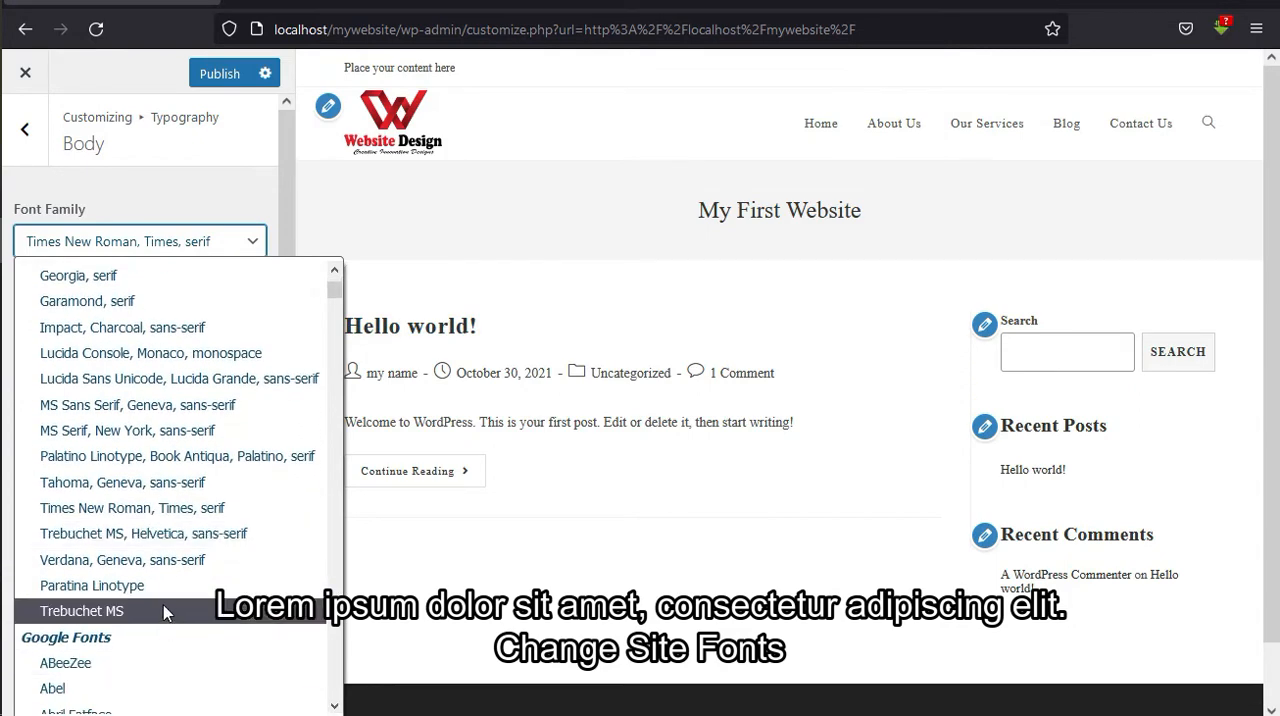
pyautogui.click(165, 612)
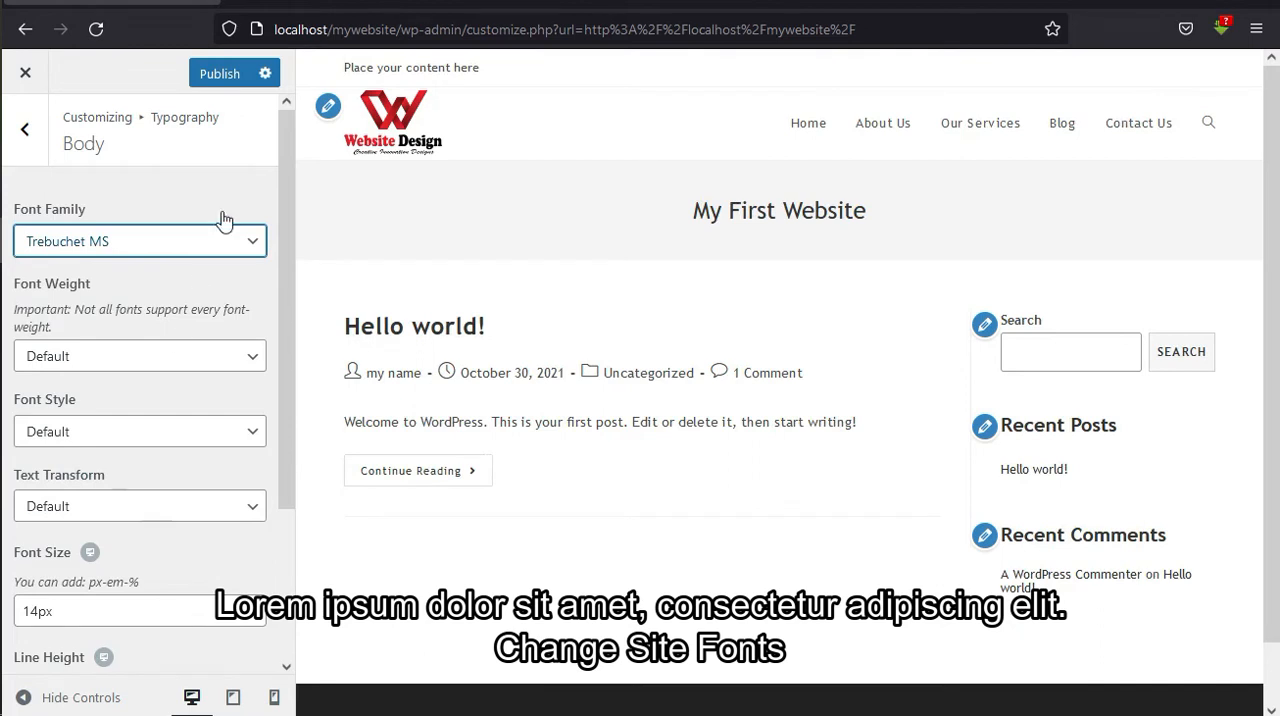
pyautogui.click(213, 76)
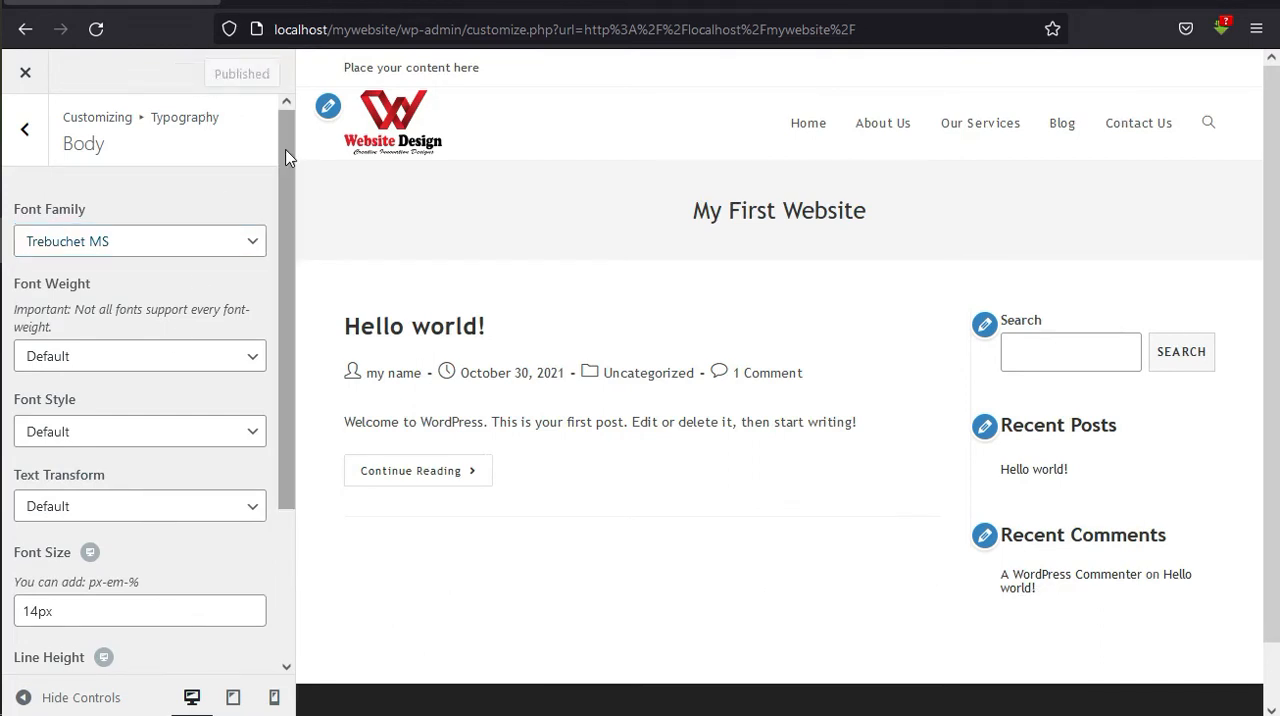
pyautogui.scroll(-1, 287, 150)
pyautogui.scroll(1, 287, 150)
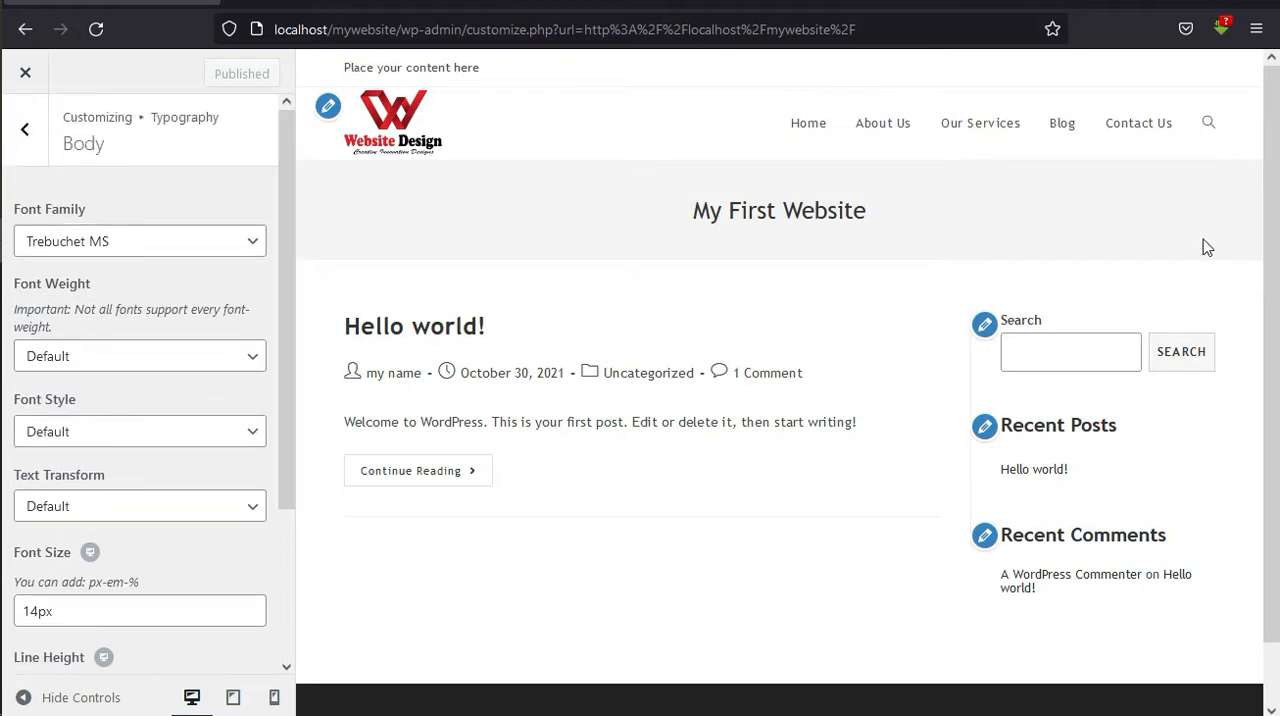
pyautogui.scroll(-1, 1277, 358)
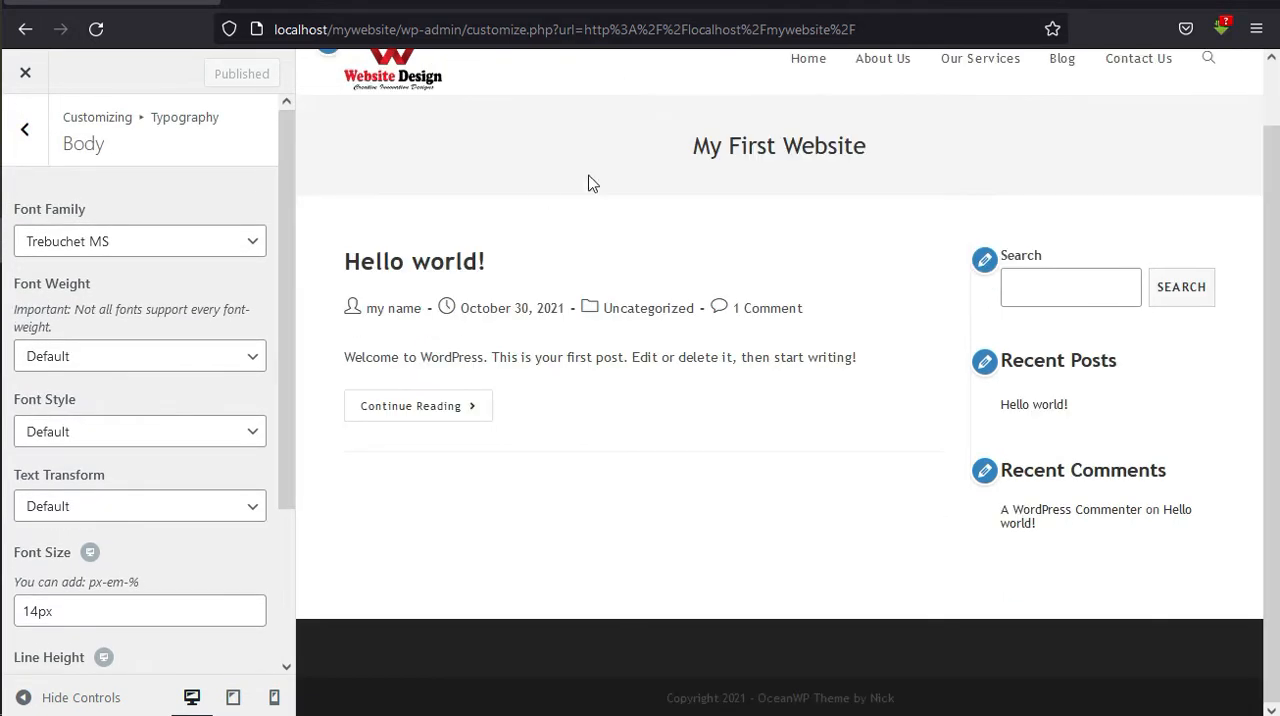
# Leave the typography settings and open General Styling under General Options.
pyautogui.click(25, 135)
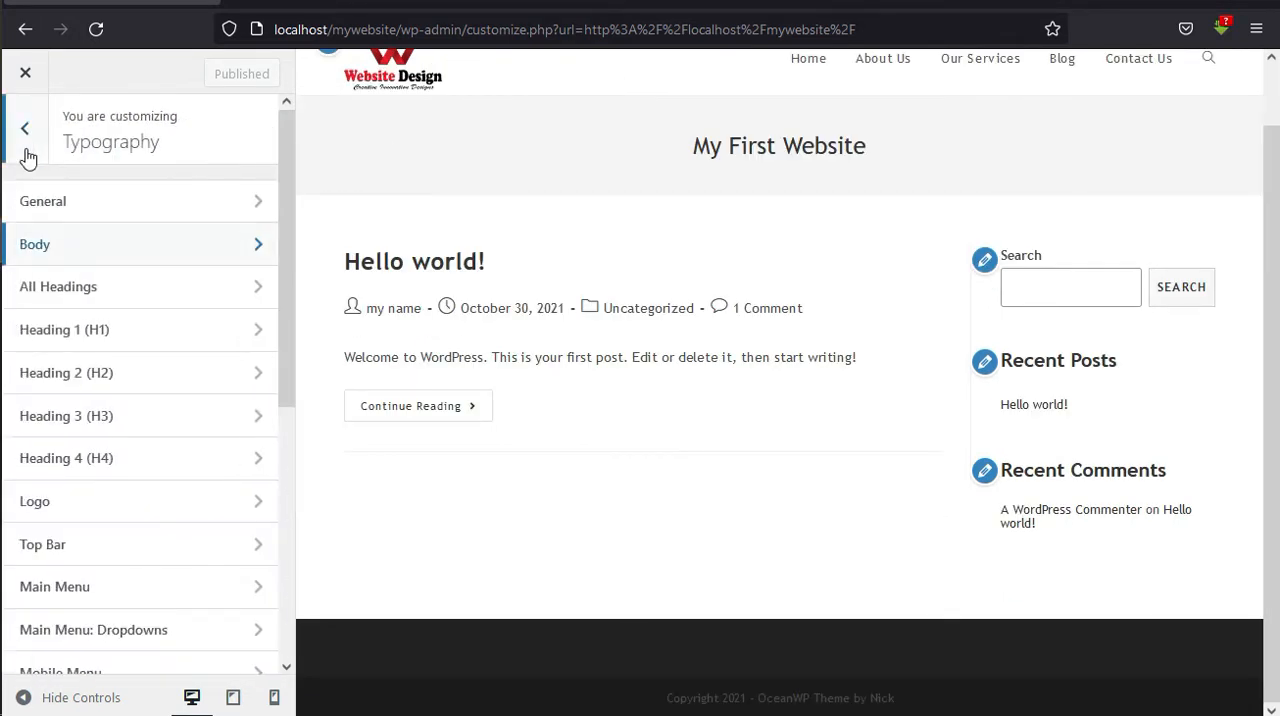
pyautogui.click(30, 153)
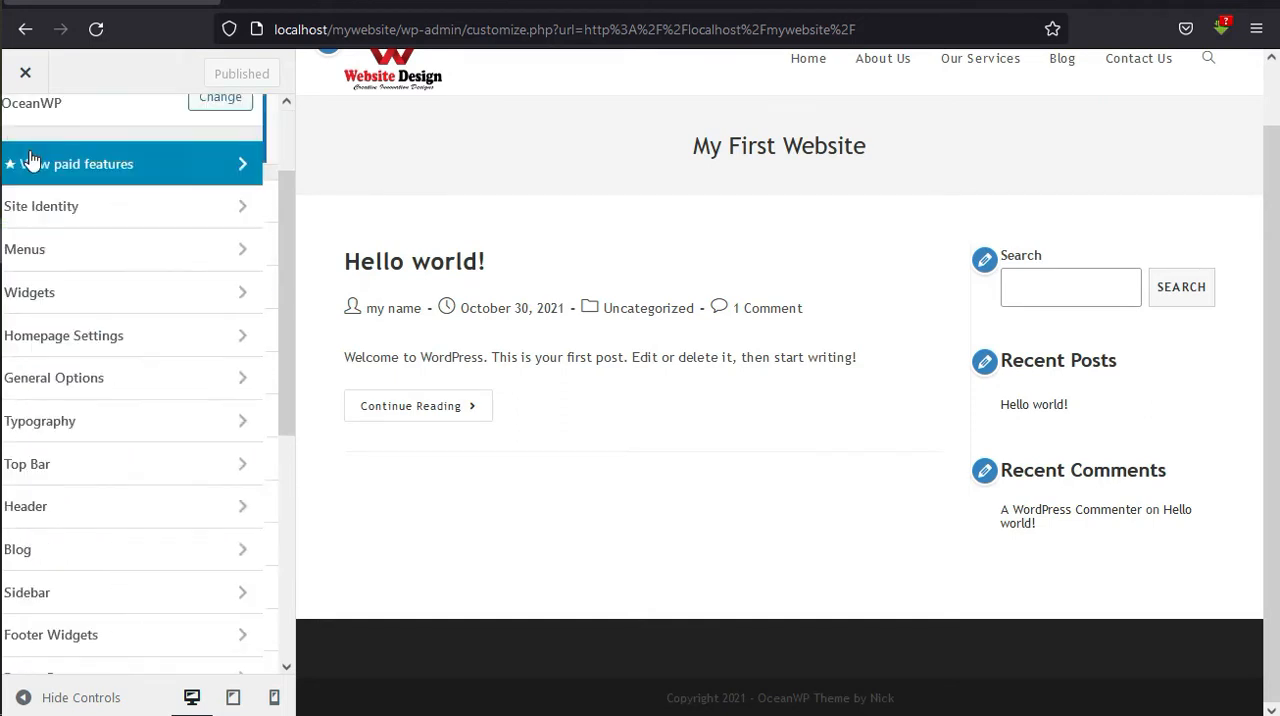
pyautogui.click(122, 378)
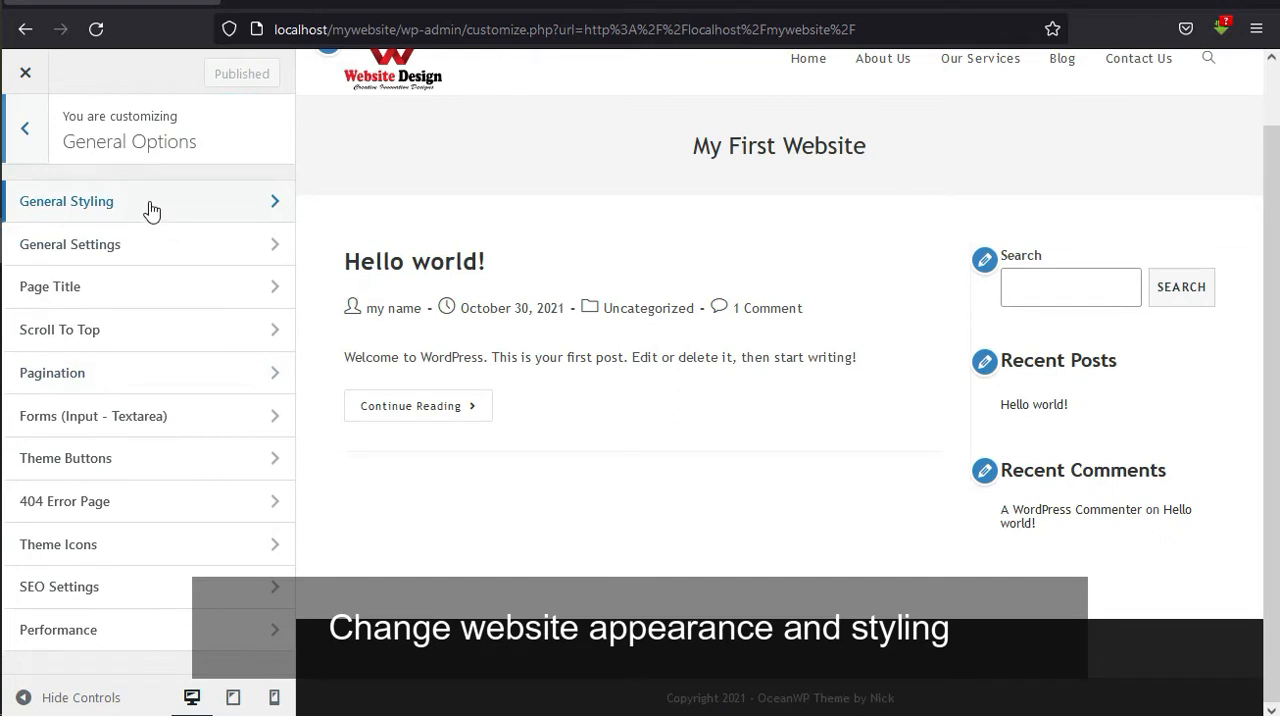
pyautogui.click(151, 211)
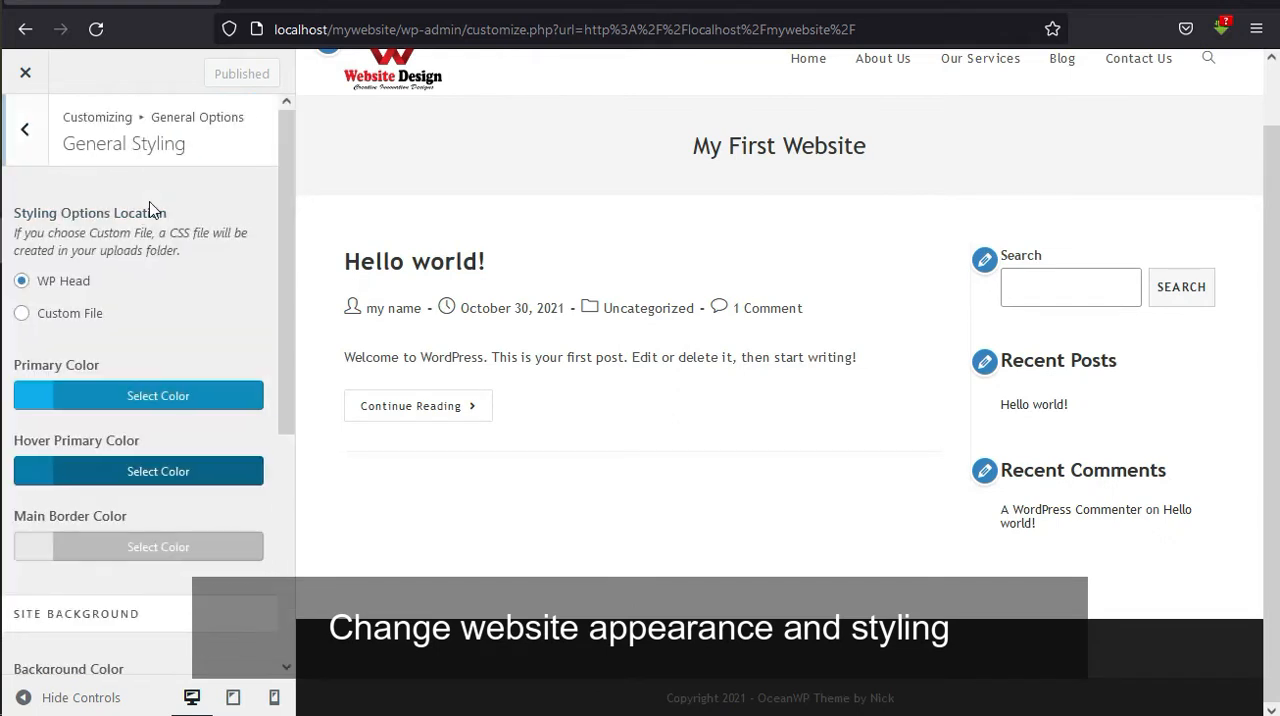
# Set the site's primary color to red #ed1212 and close its color picker.
pyautogui.click(40, 399)
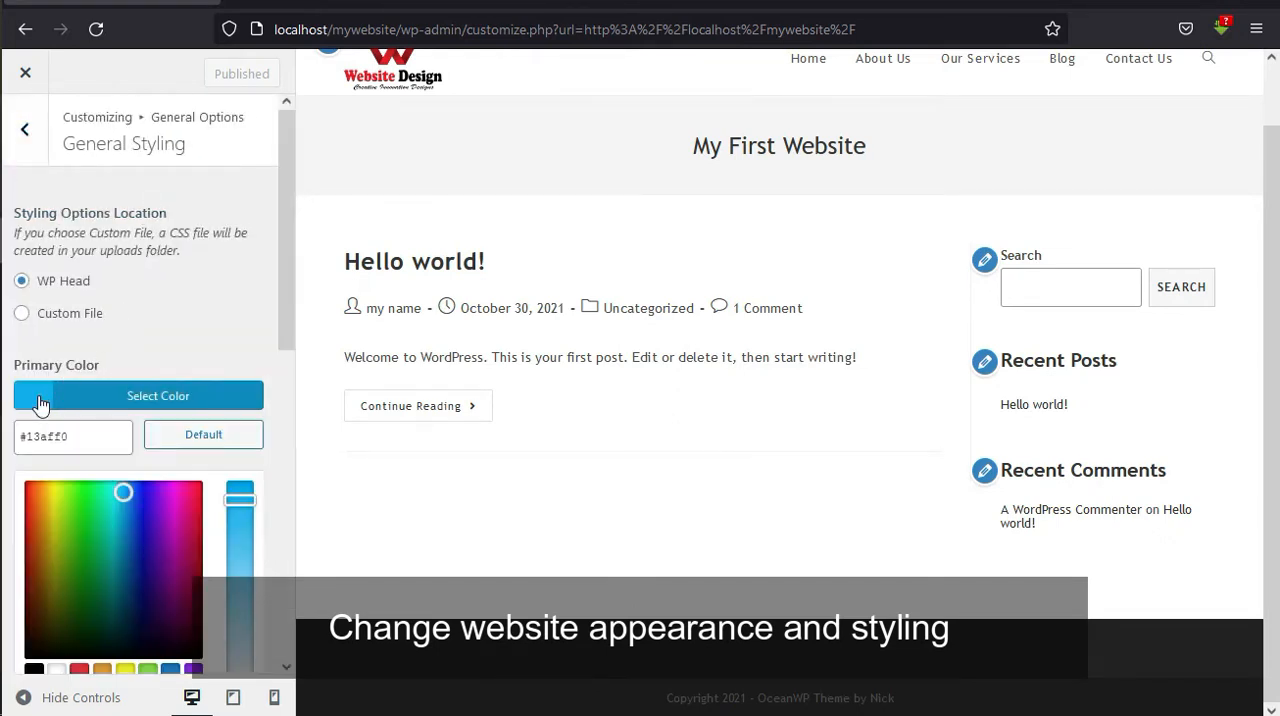
pyautogui.click(52, 518)
pyautogui.moveTo(49, 513); pyautogui.dragTo(24, 494)
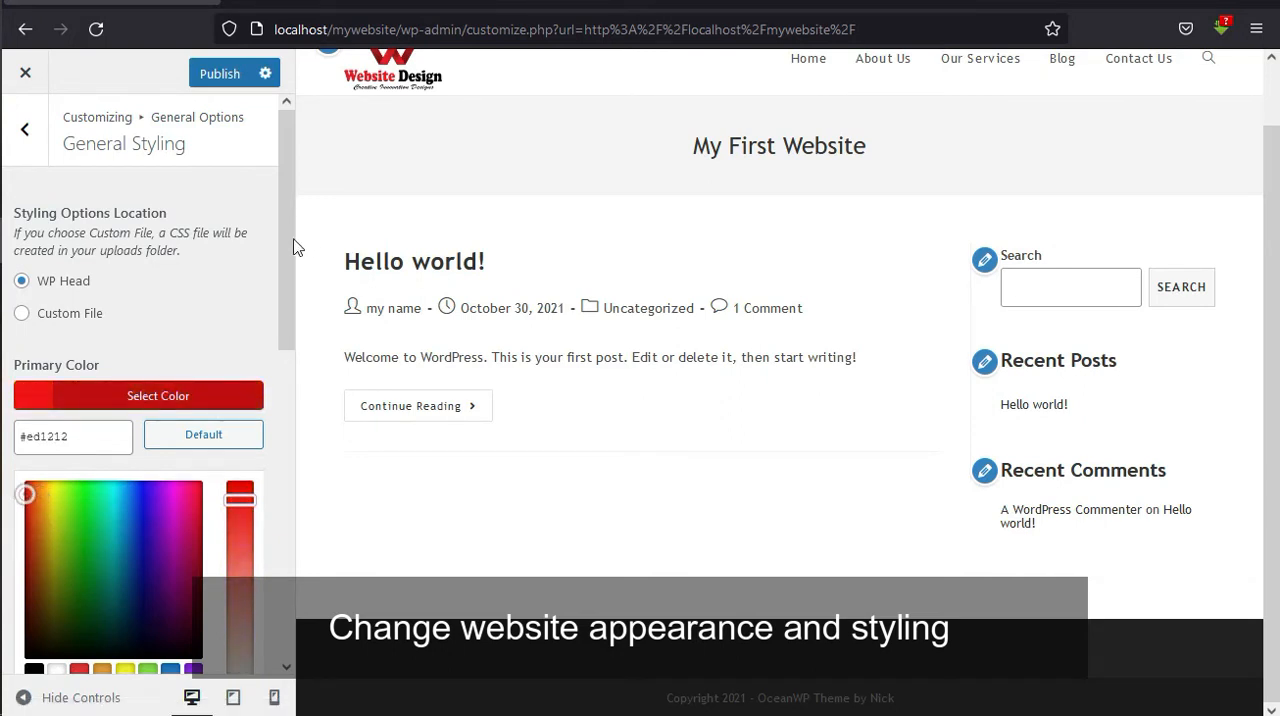
pyautogui.moveTo(292, 248); pyautogui.dragTo(291, 313)
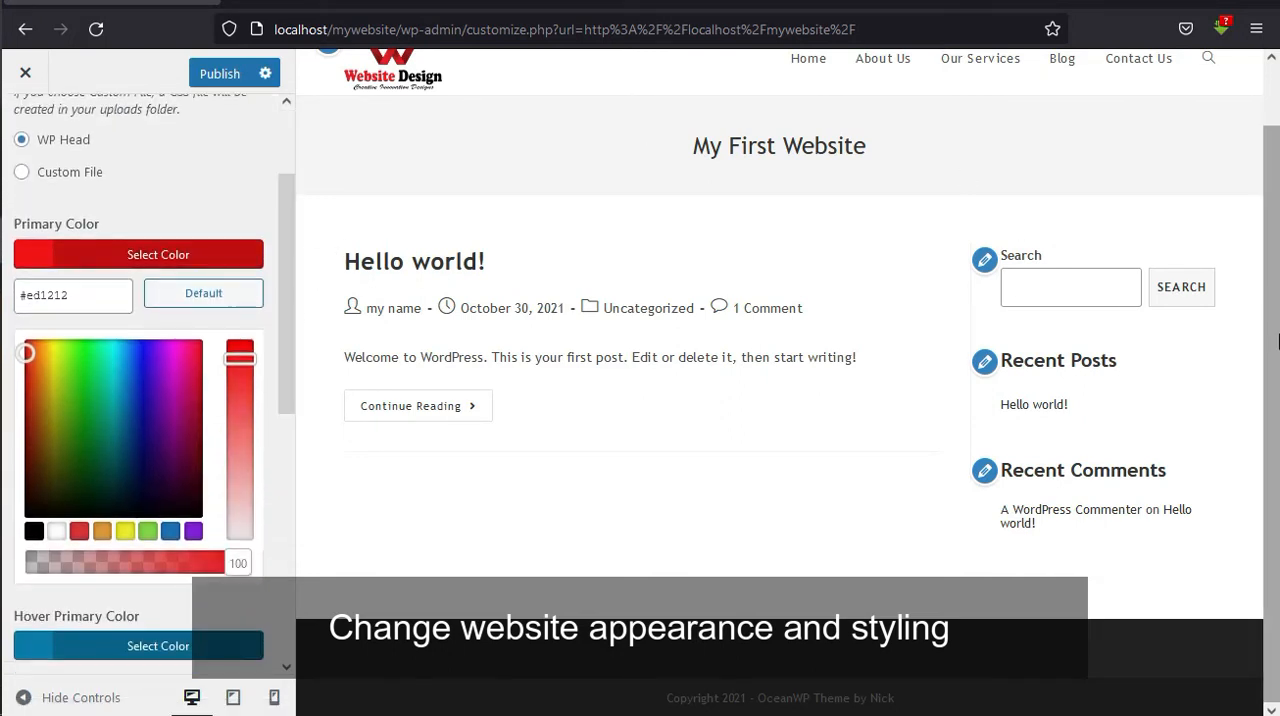
pyautogui.scroll(1, 1103, 180)
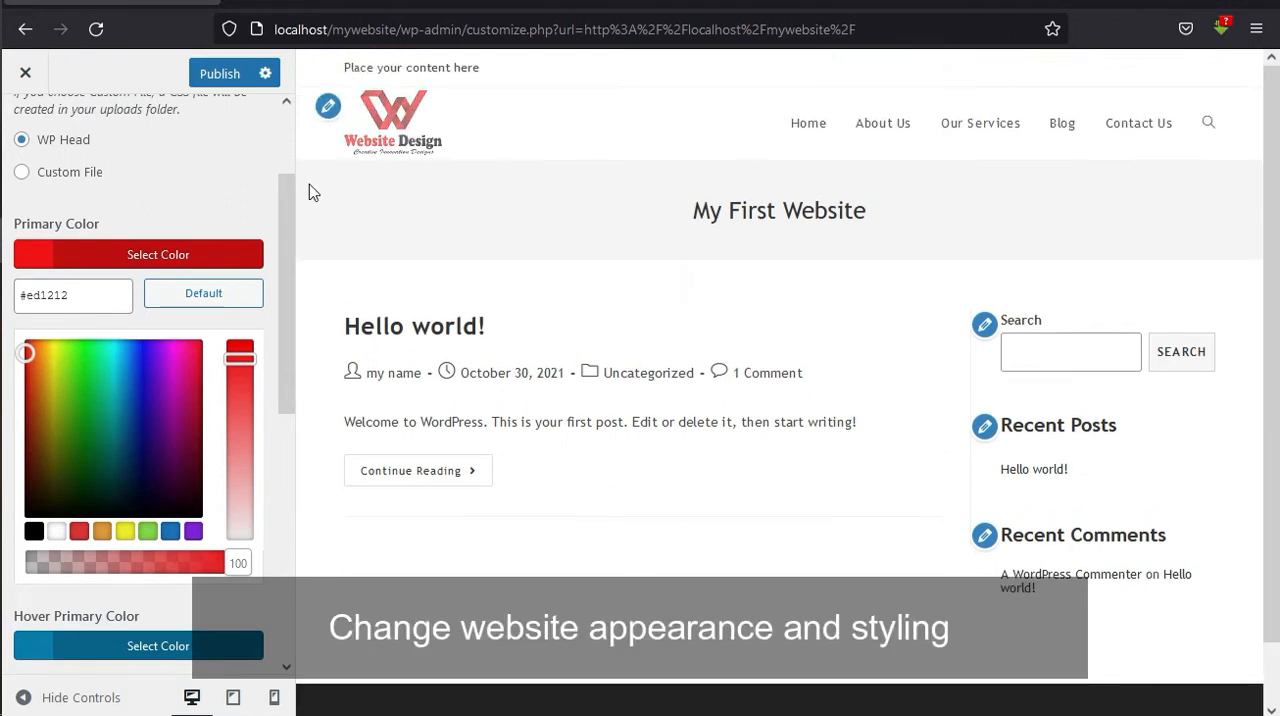
pyautogui.click(37, 256)
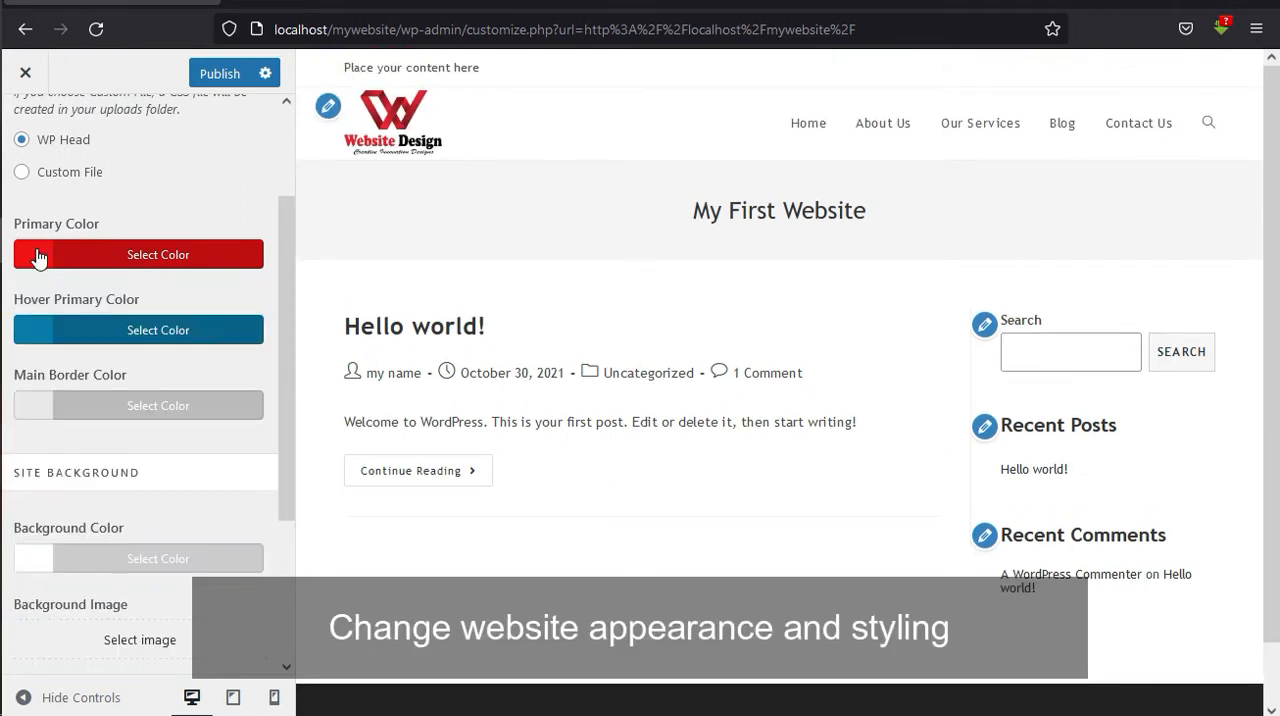
# Set the hover primary color to black #000000 and close its color picker.
pyautogui.click(37, 333)
pyautogui.click(35, 606)
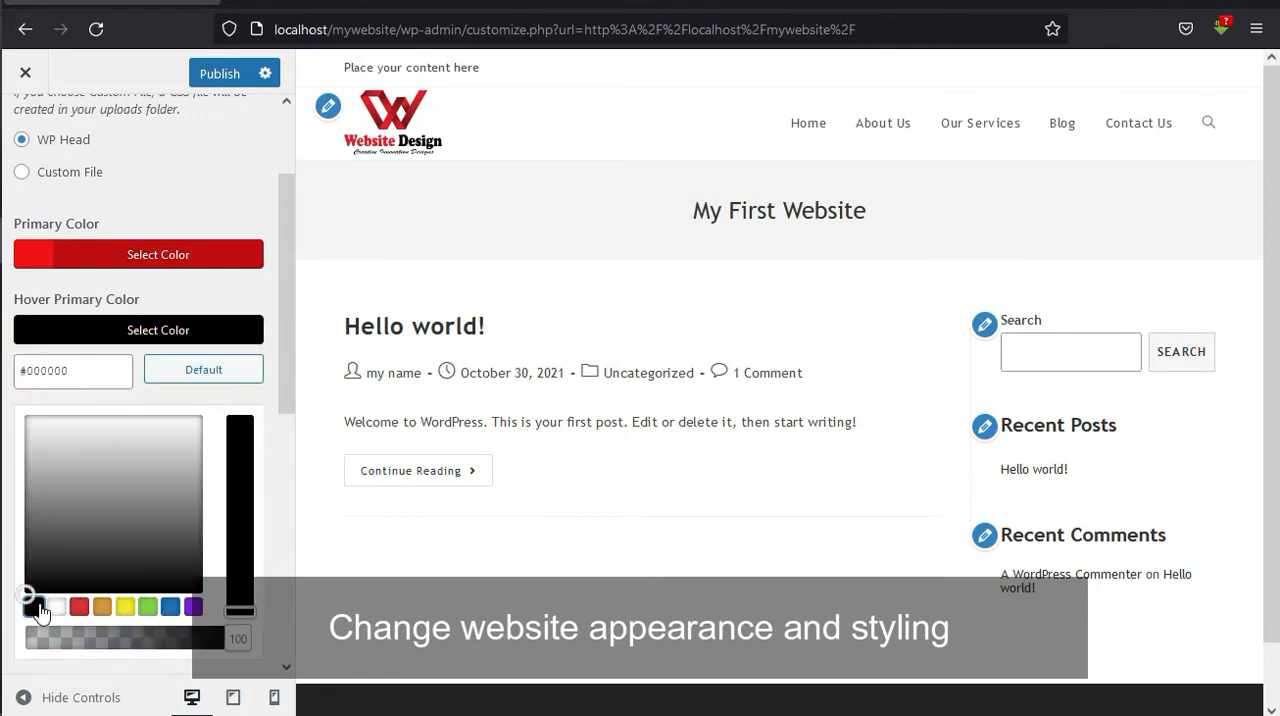
pyautogui.click(33, 340)
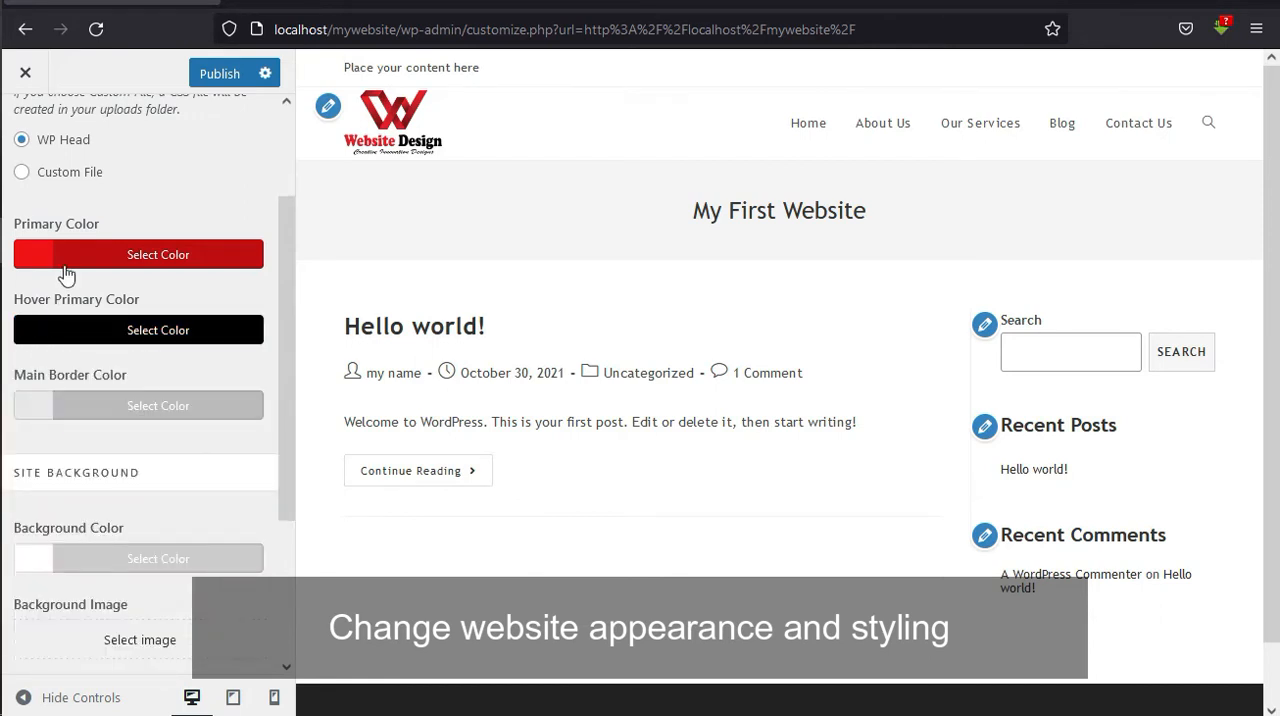
# Leave the general options and open the Footer Bottom settings containing the copyright text.
pyautogui.moveTo(286, 431); pyautogui.dragTo(284, 318)
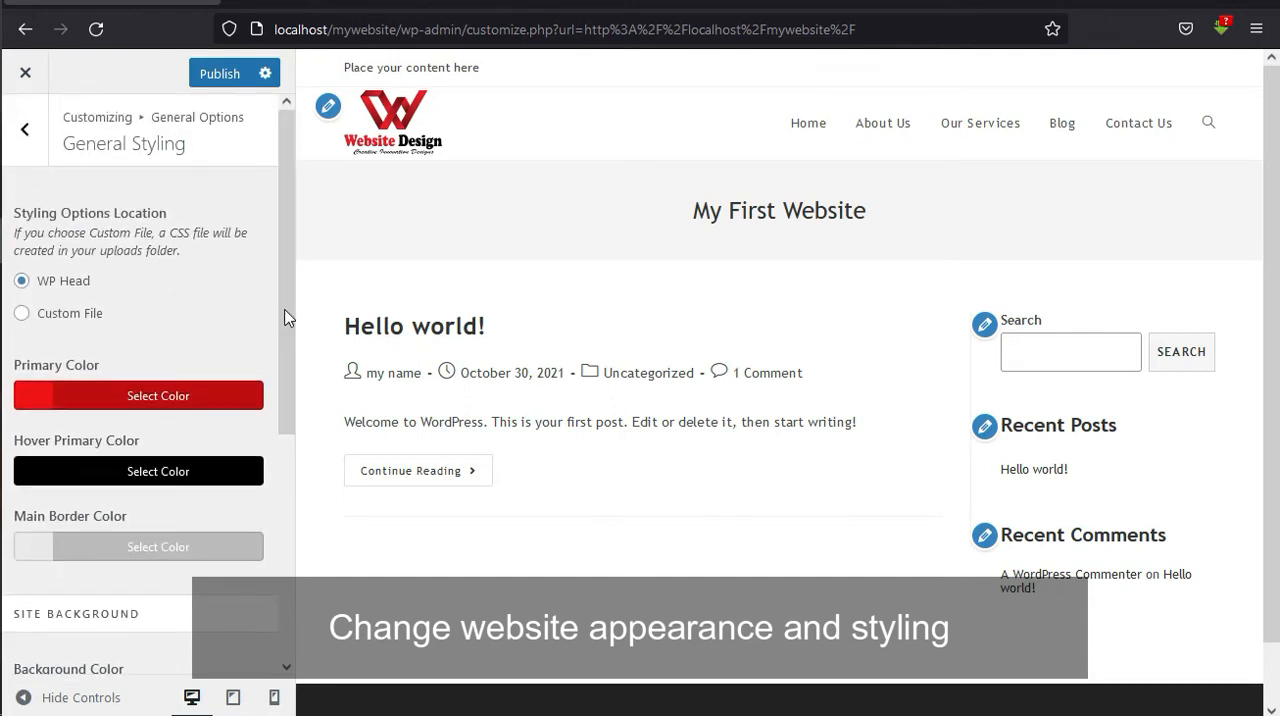
pyautogui.click(27, 128)
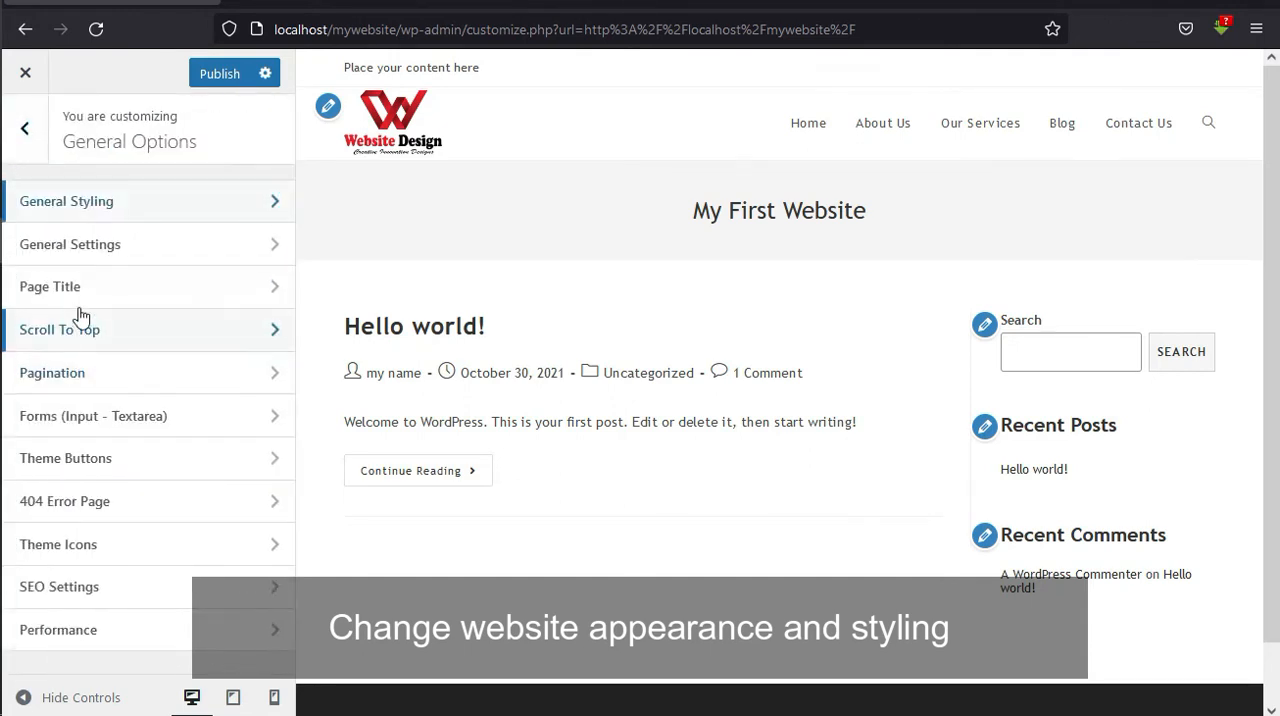
pyautogui.click(25, 128)
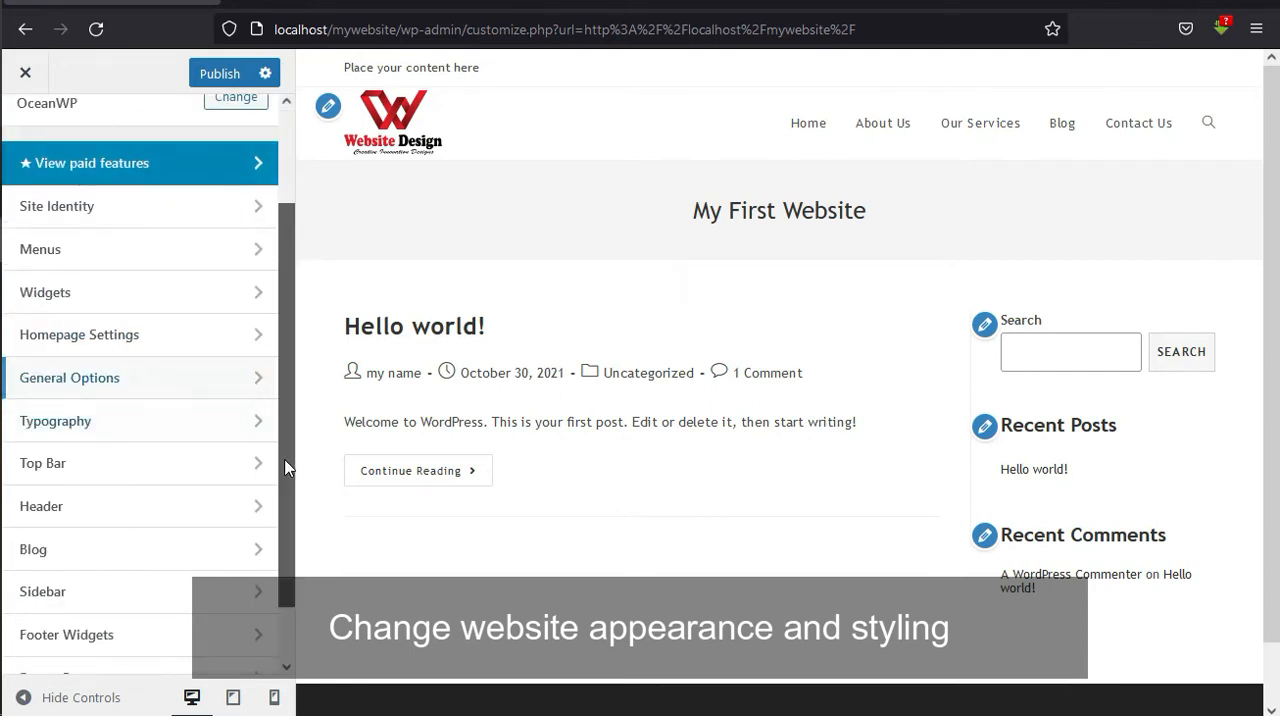
pyautogui.scroll(-2, 287, 480)
pyautogui.click(167, 612)
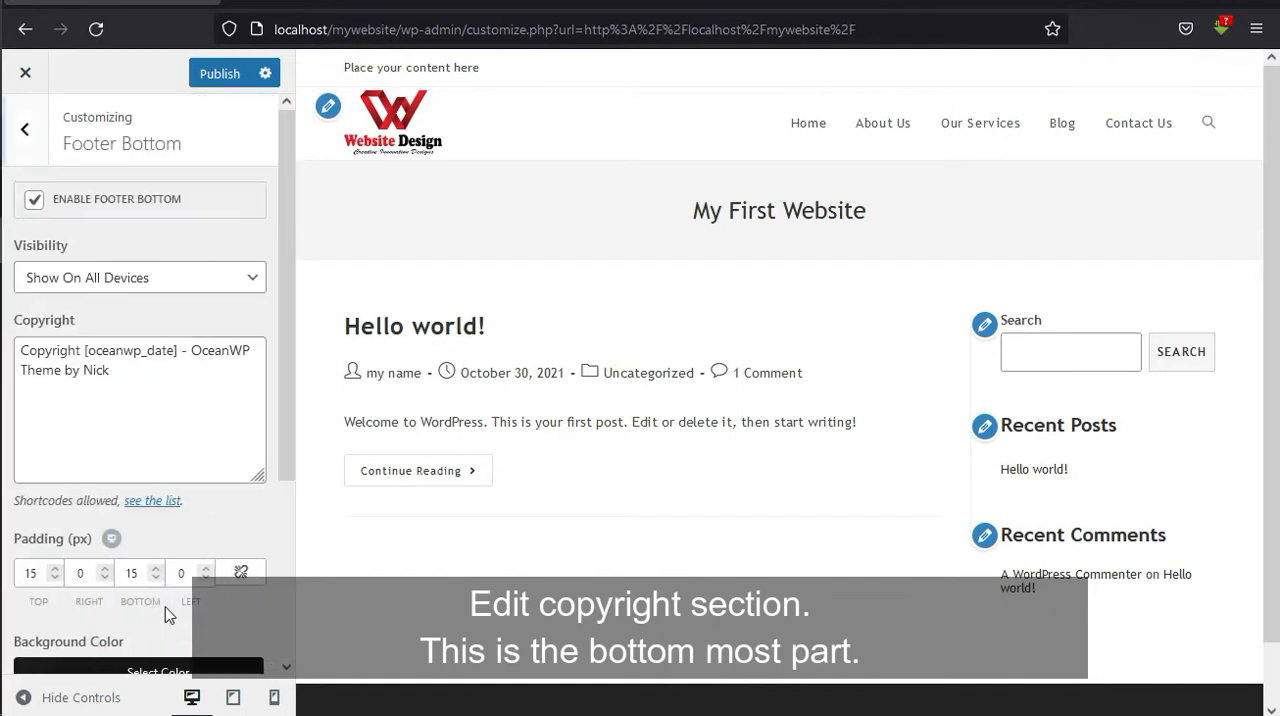
# Replace the footer's copyright text with "Copyright 2021. My First Website".
pyautogui.scroll(-2, 1270, 400)
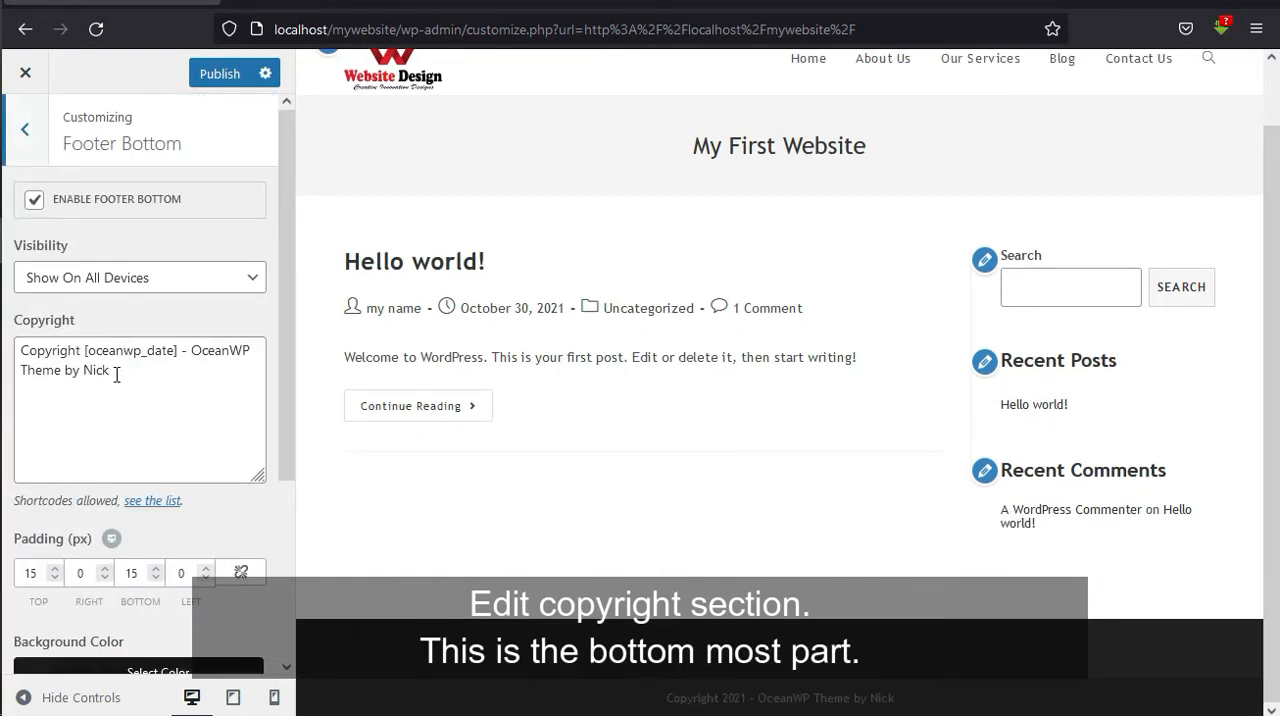
pyautogui.moveTo(116, 374); pyautogui.dragTo(86, 355)
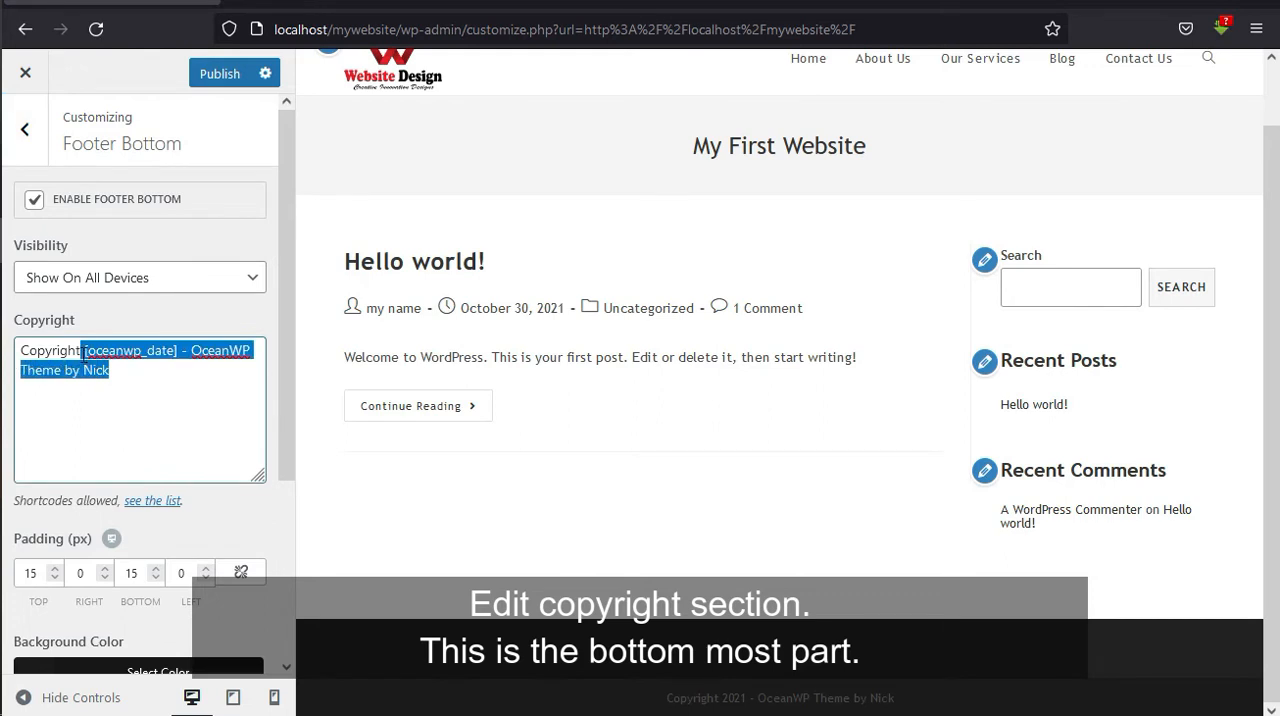
pyautogui.press('BackSpace')
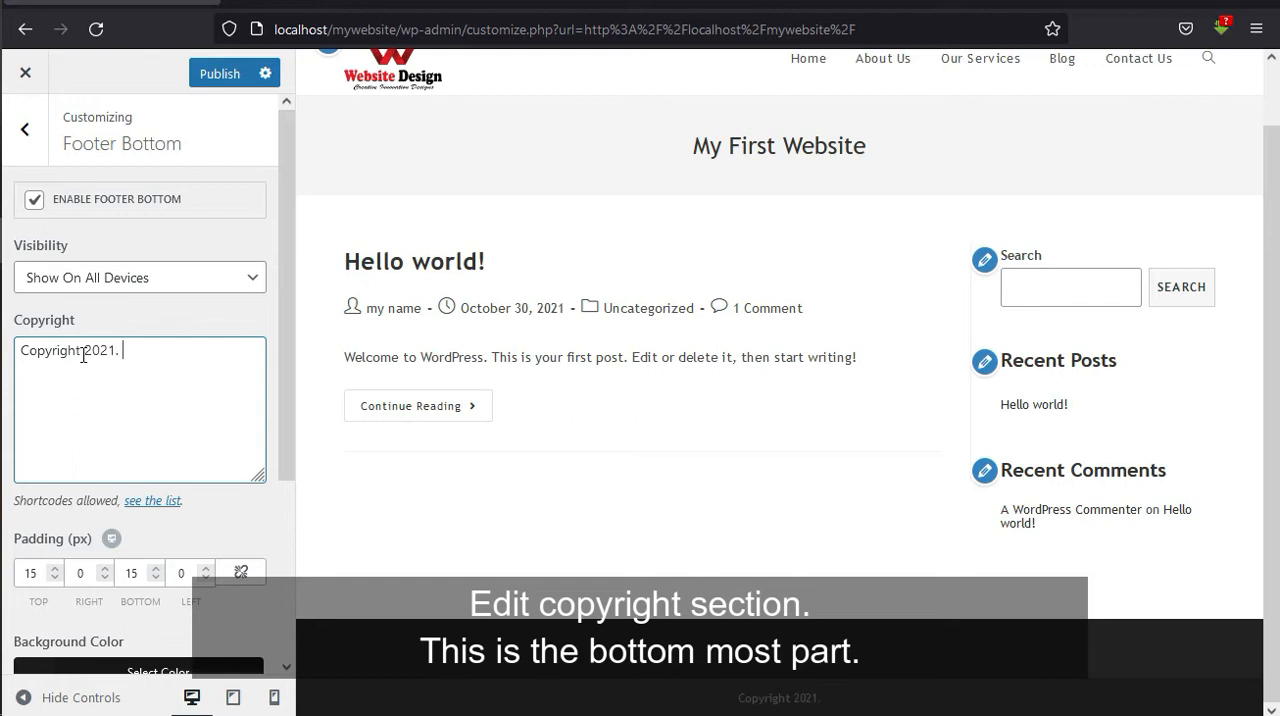
pyautogui.write('2021. My First')
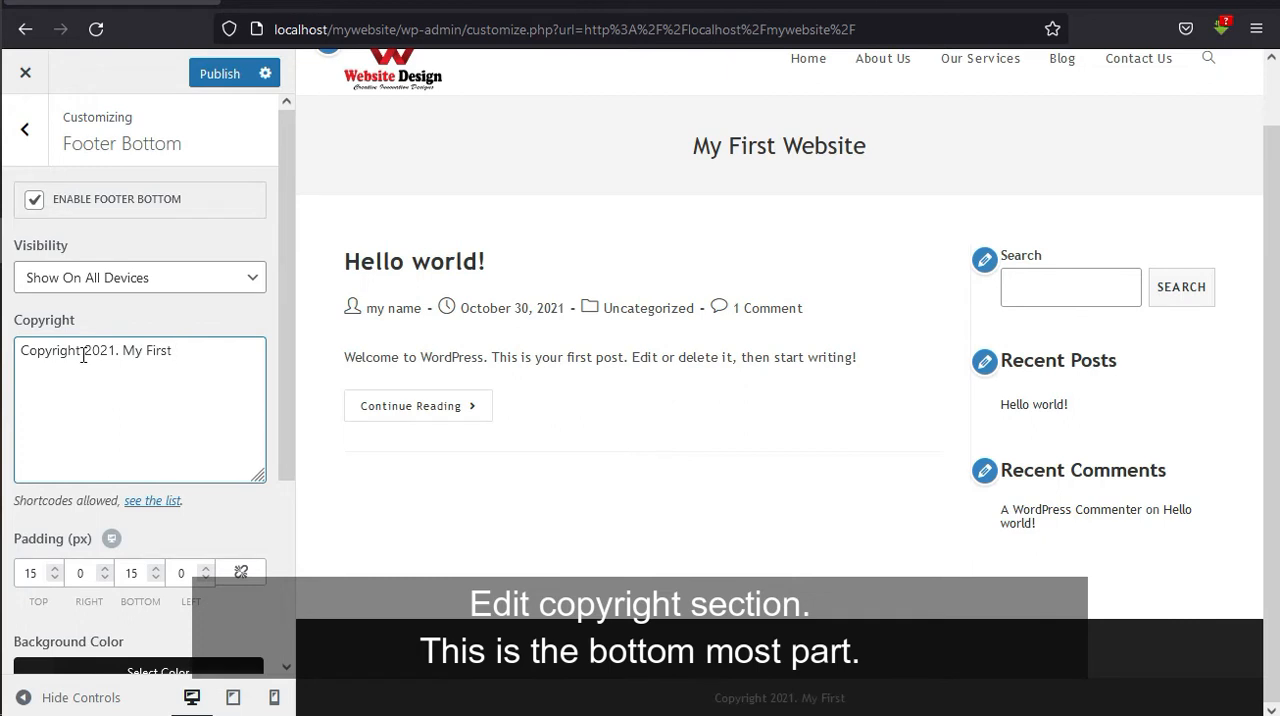
pyautogui.write(' Websit')
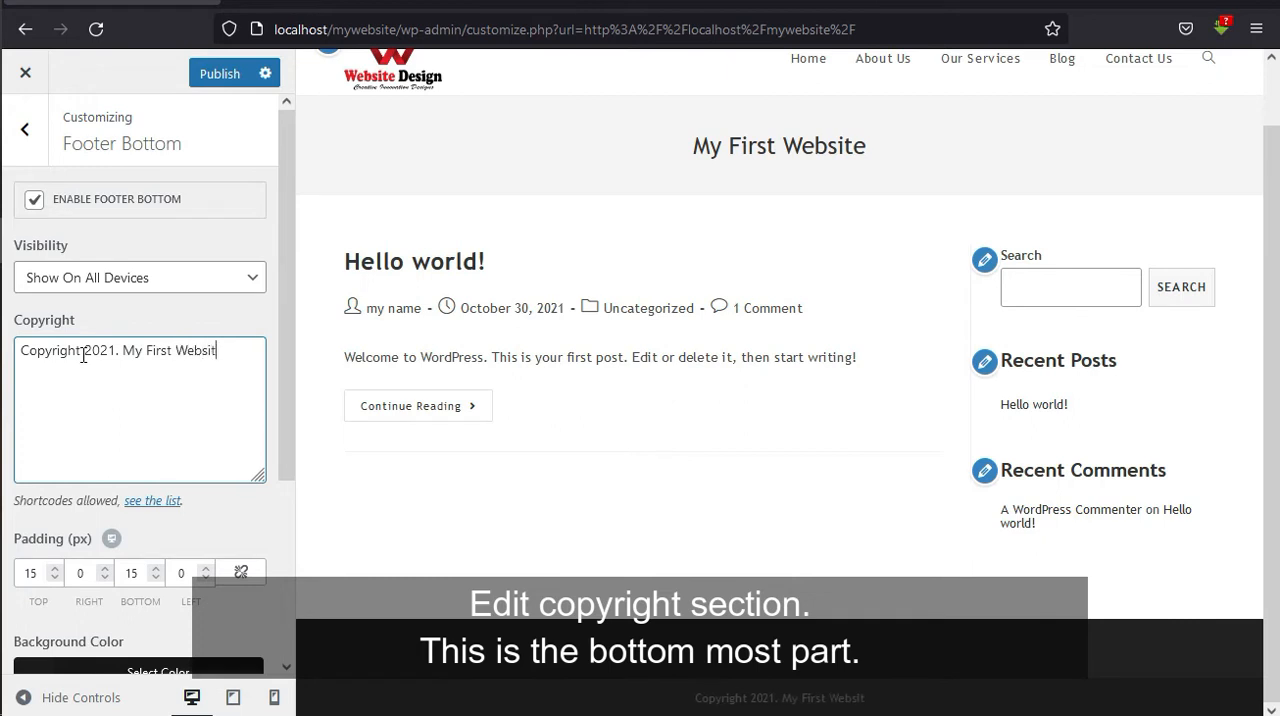
pyautogui.write('e')
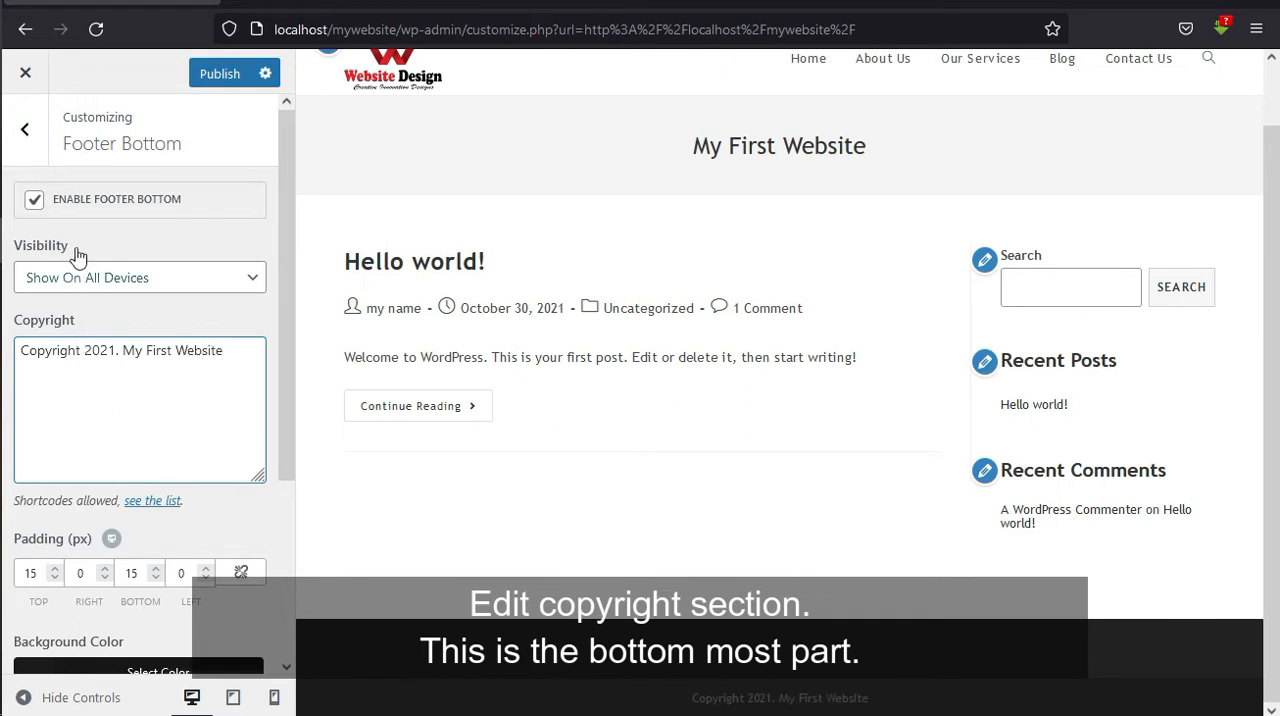
# Leave Footer Bottom and set the Footer Widgets background color to red #dd3333.
pyautogui.click(27, 130)
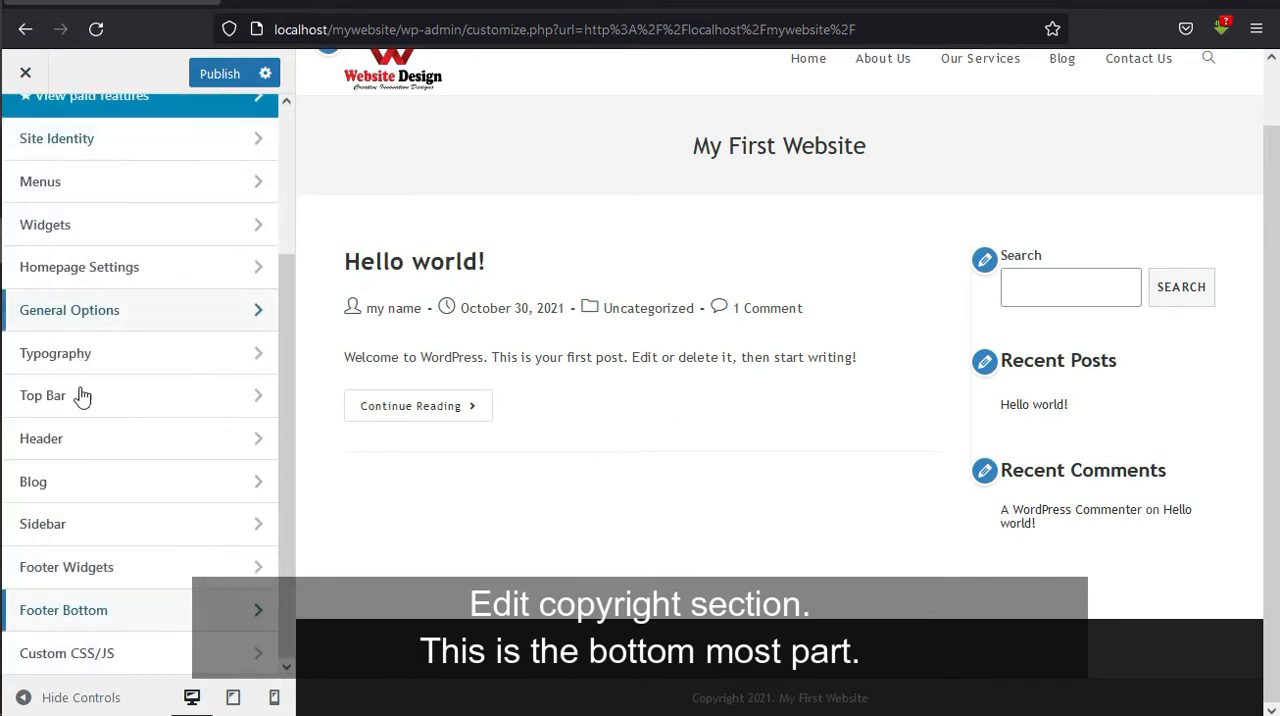
pyautogui.click(107, 579)
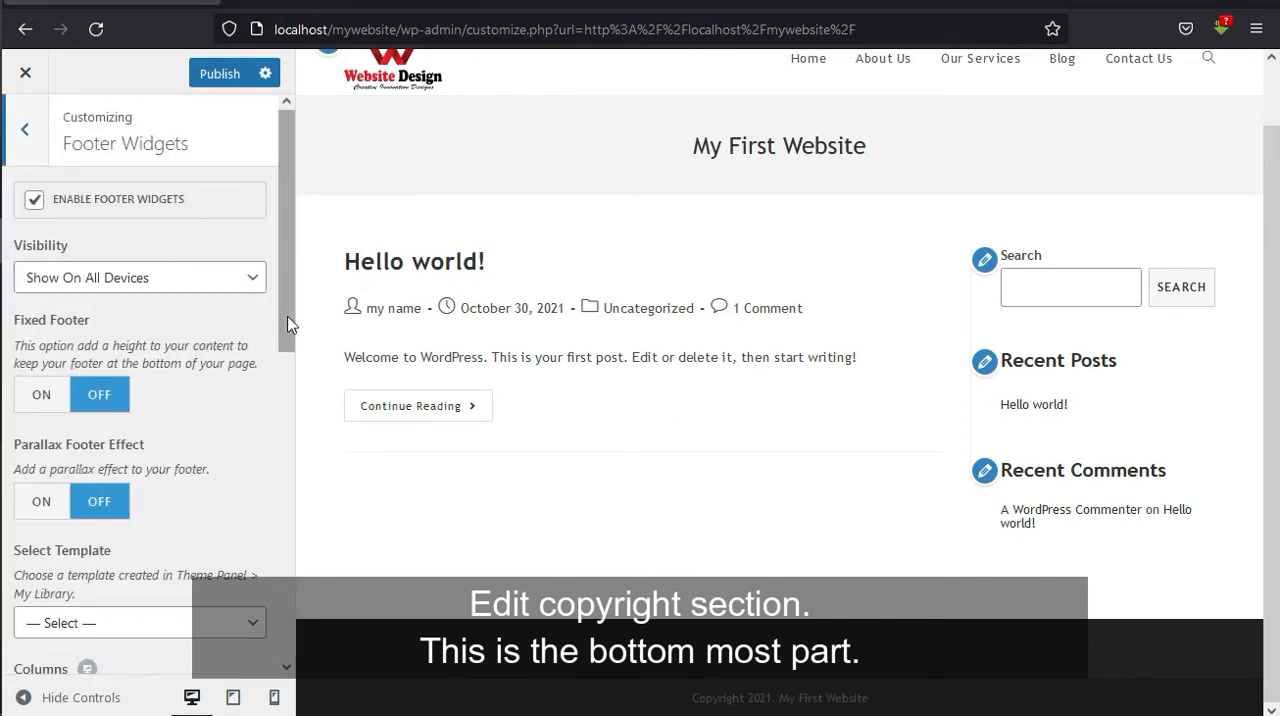
pyautogui.moveTo(289, 320); pyautogui.dragTo(287, 603)
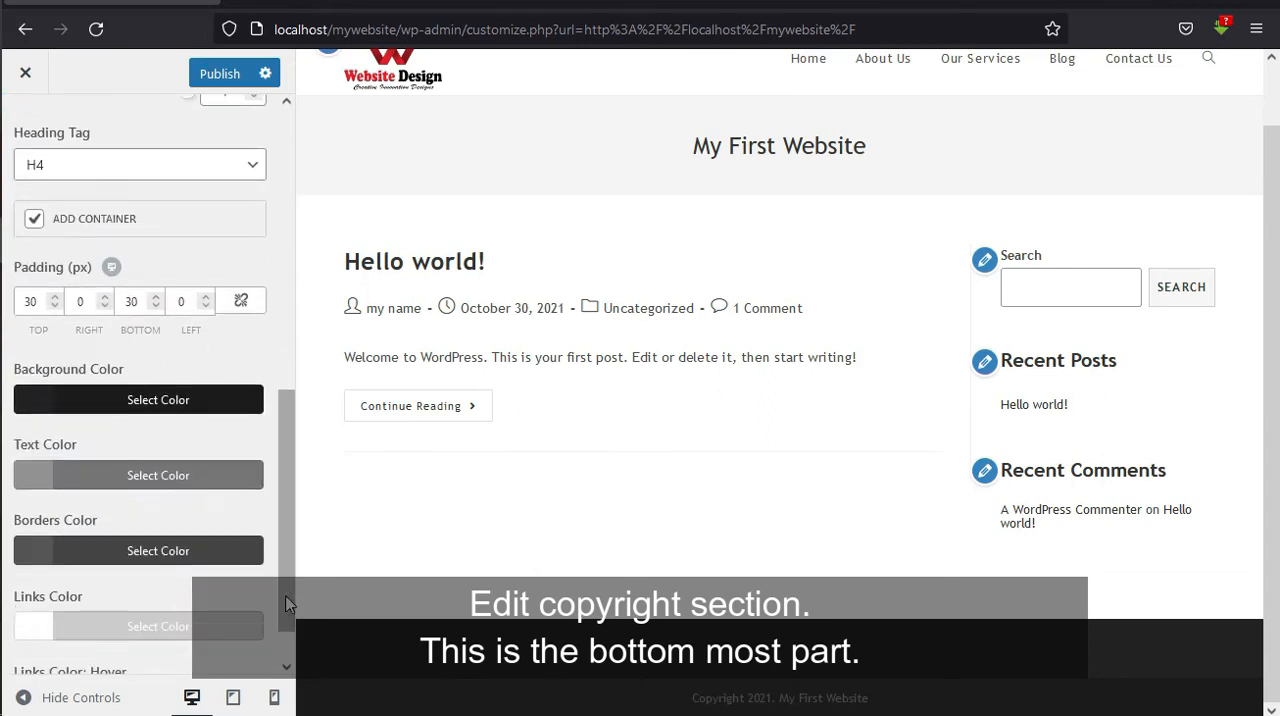
pyautogui.click(31, 405)
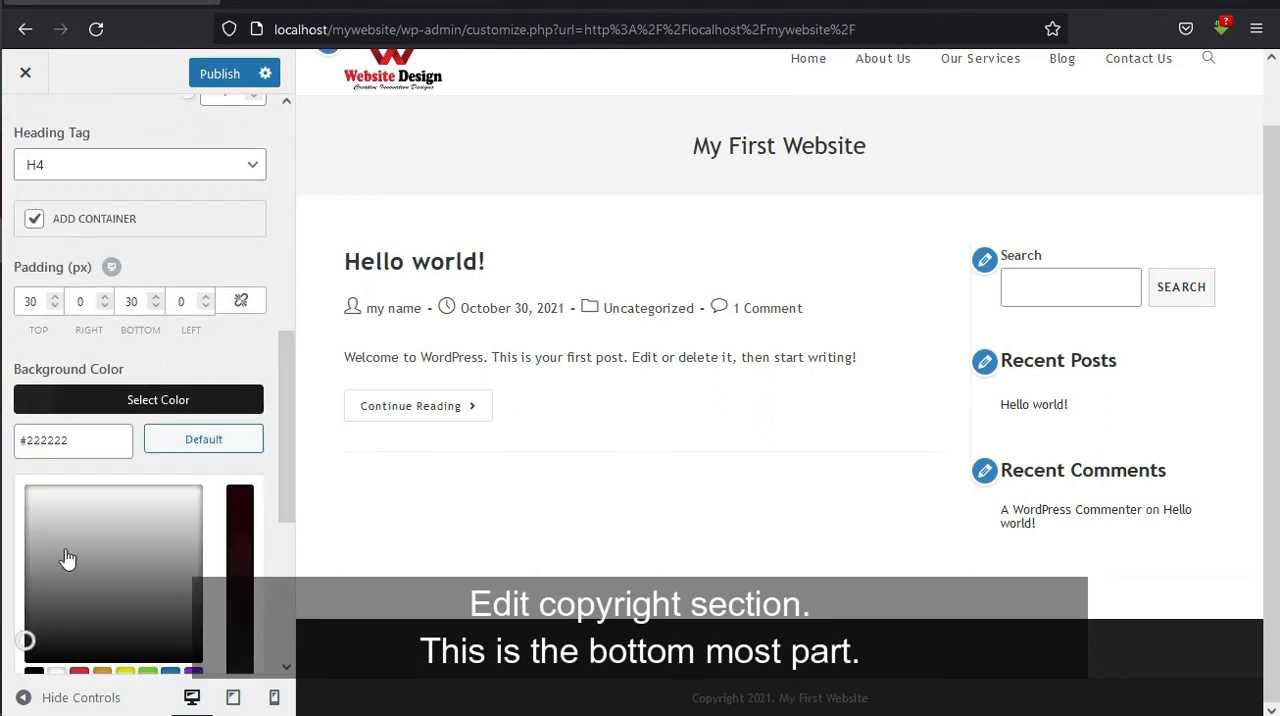
pyautogui.click(79, 672)
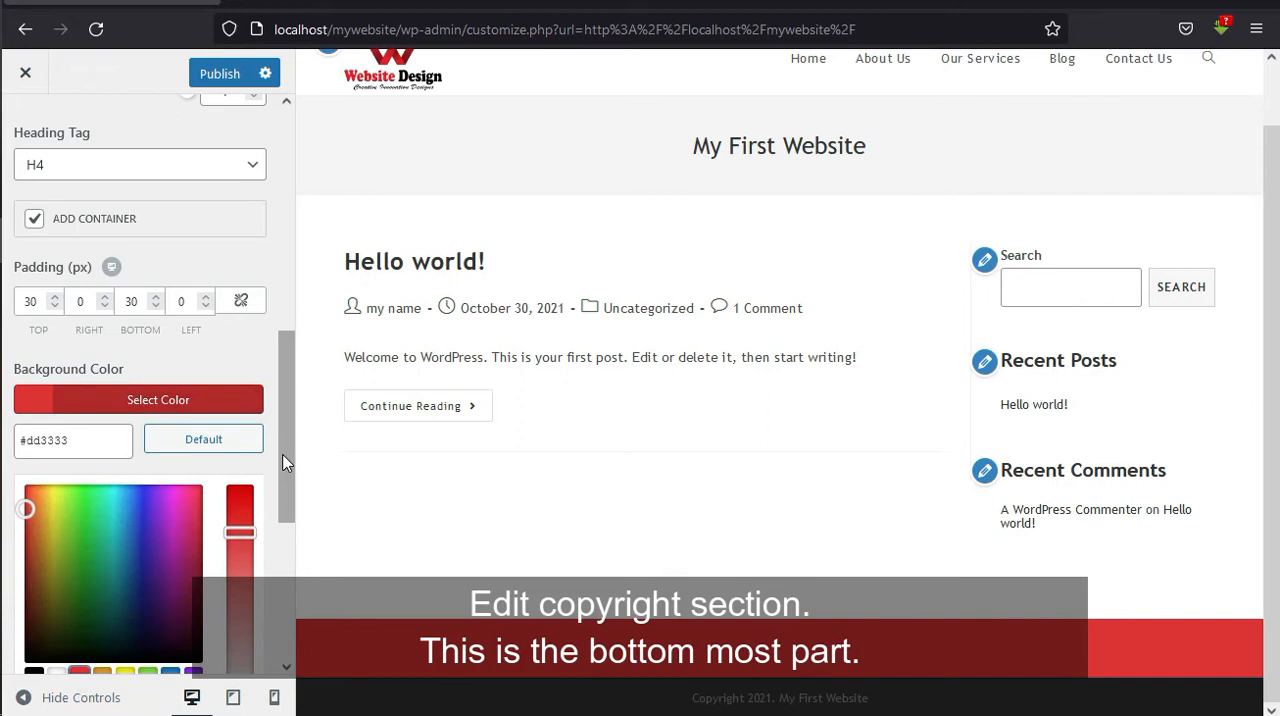
pyautogui.moveTo(283, 462); pyautogui.dragTo(290, 537)
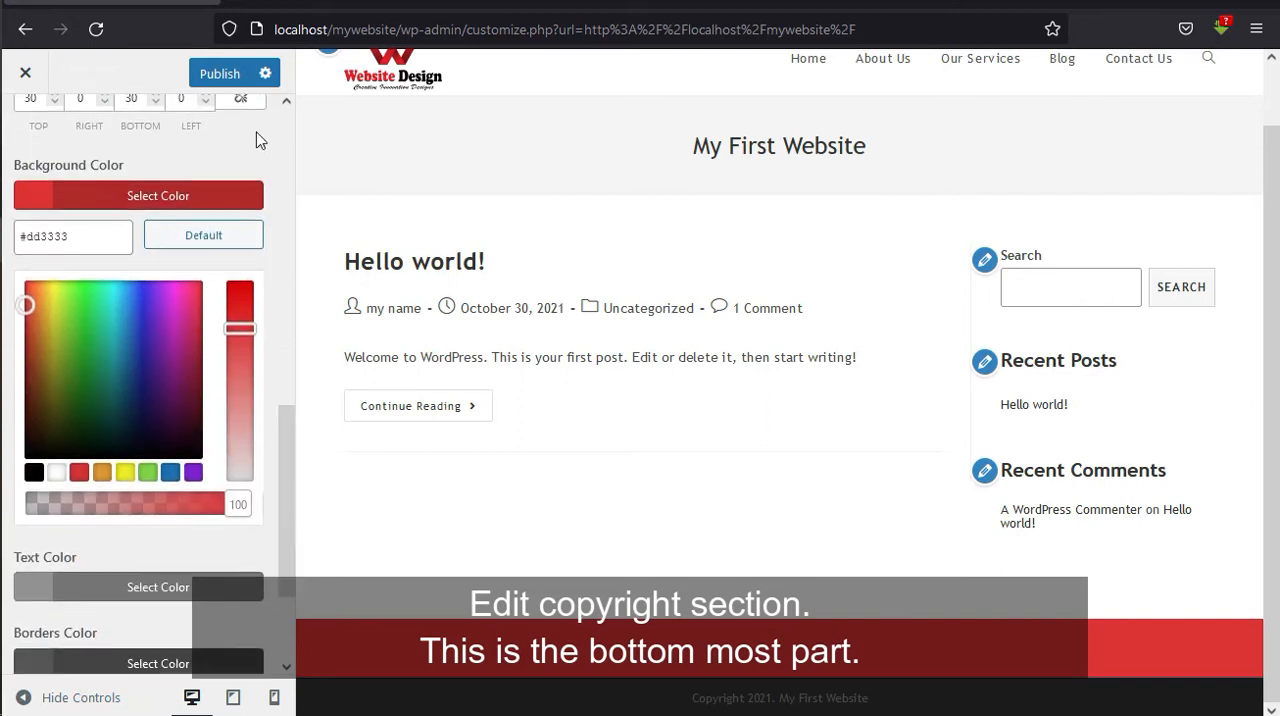
# Publish the footer changes and close the customizer to view the live site.
pyautogui.click(222, 74)
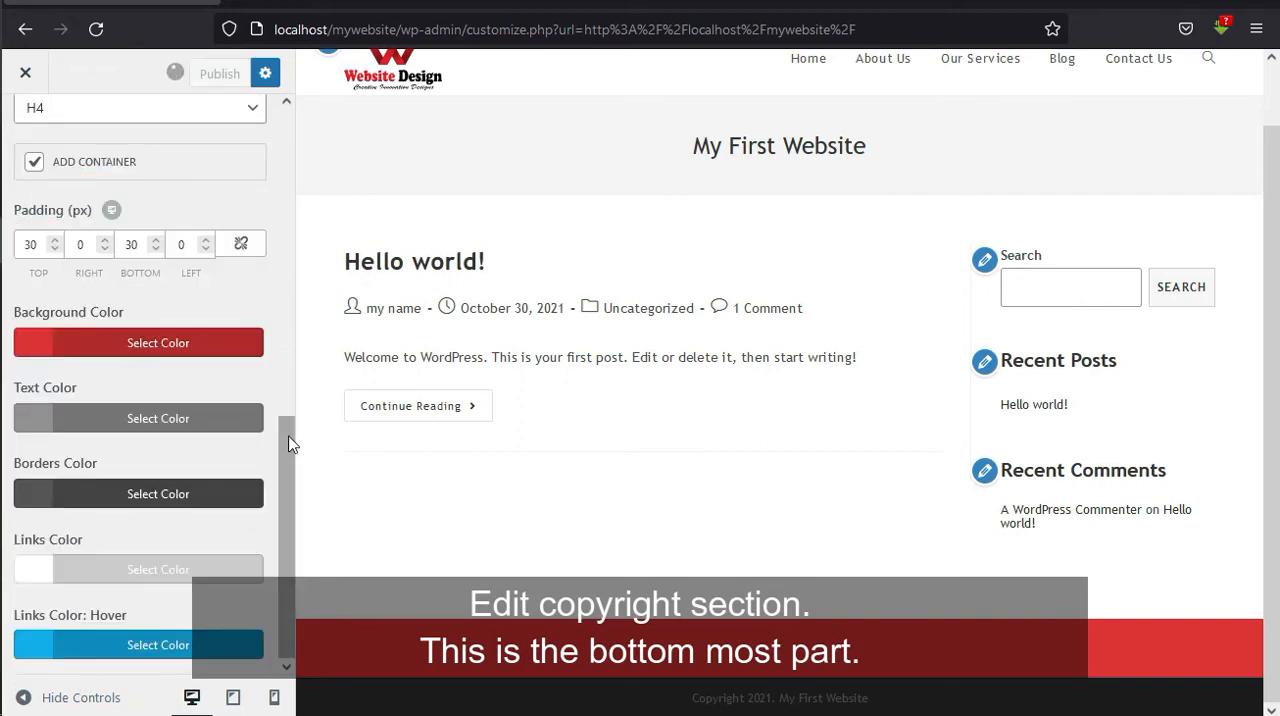
pyautogui.moveTo(290, 443); pyautogui.dragTo(272, 109)
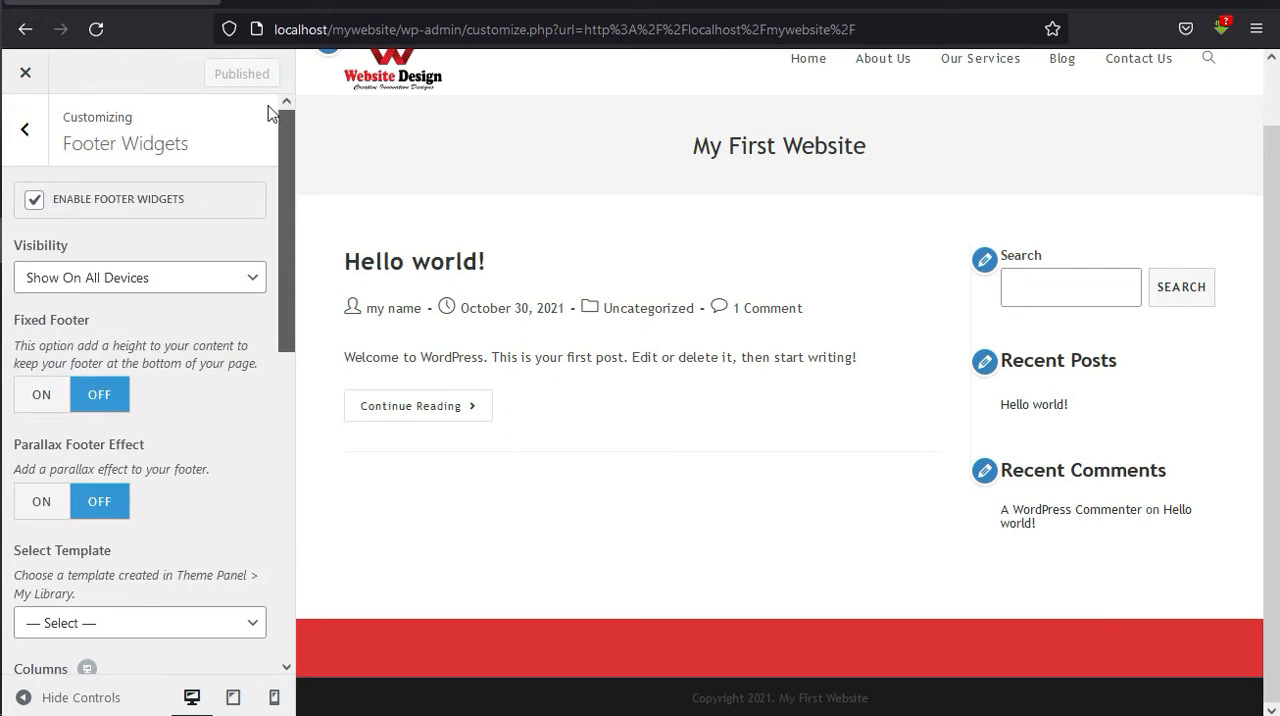
pyautogui.click(37, 143)
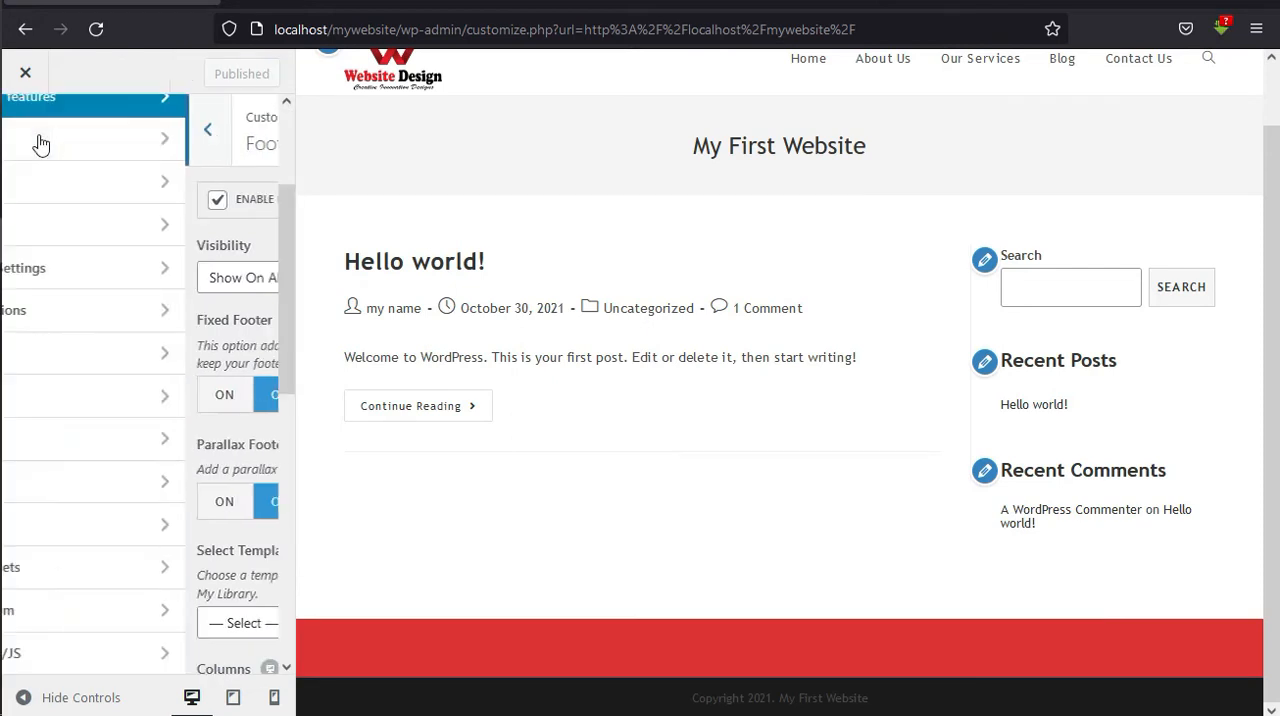
pyautogui.click(28, 76)
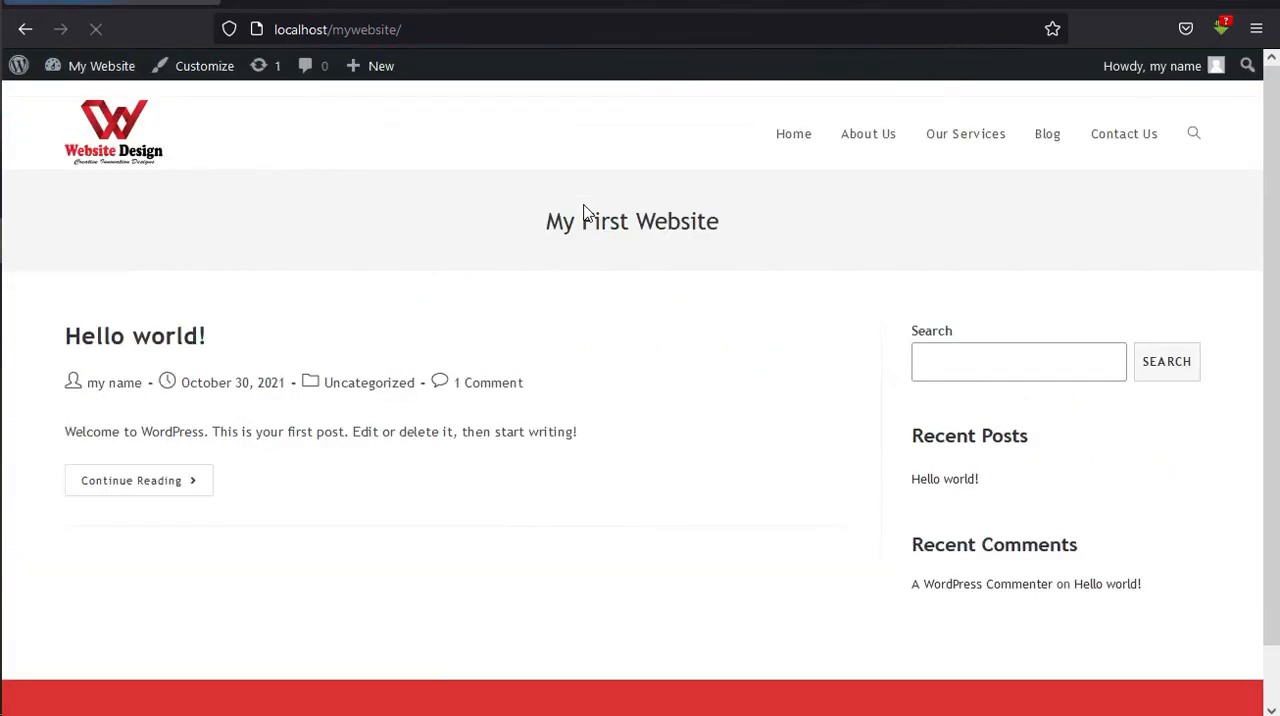
pyautogui.click(875, 148)
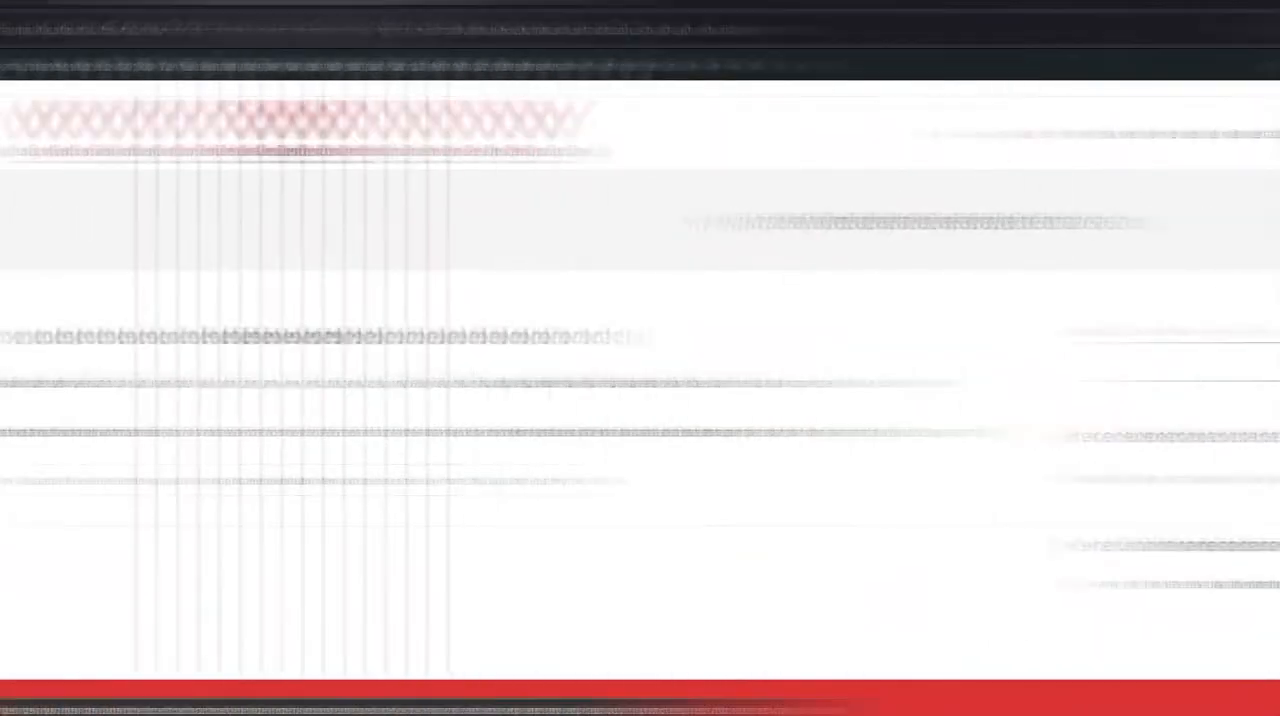
# Reopen the customizer for the site and return to its main list of sections.
pyautogui.click(200, 68)
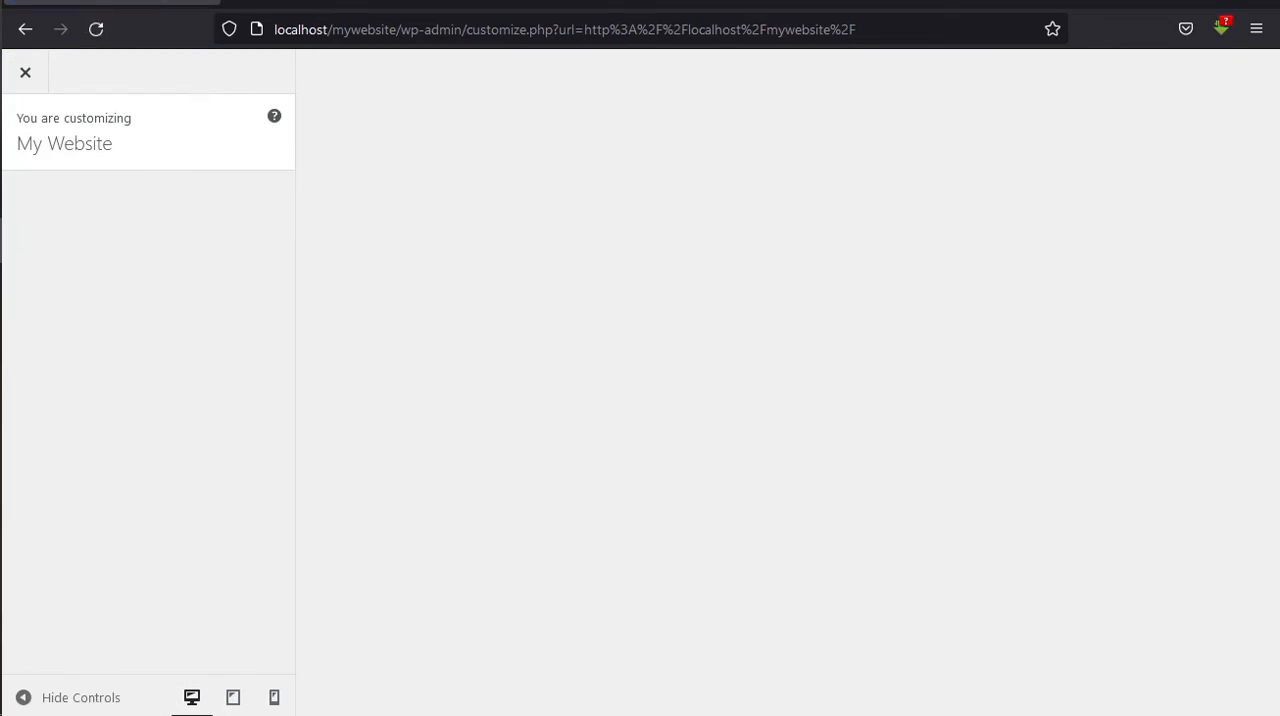
pyautogui.scroll(-1, 282, 299)
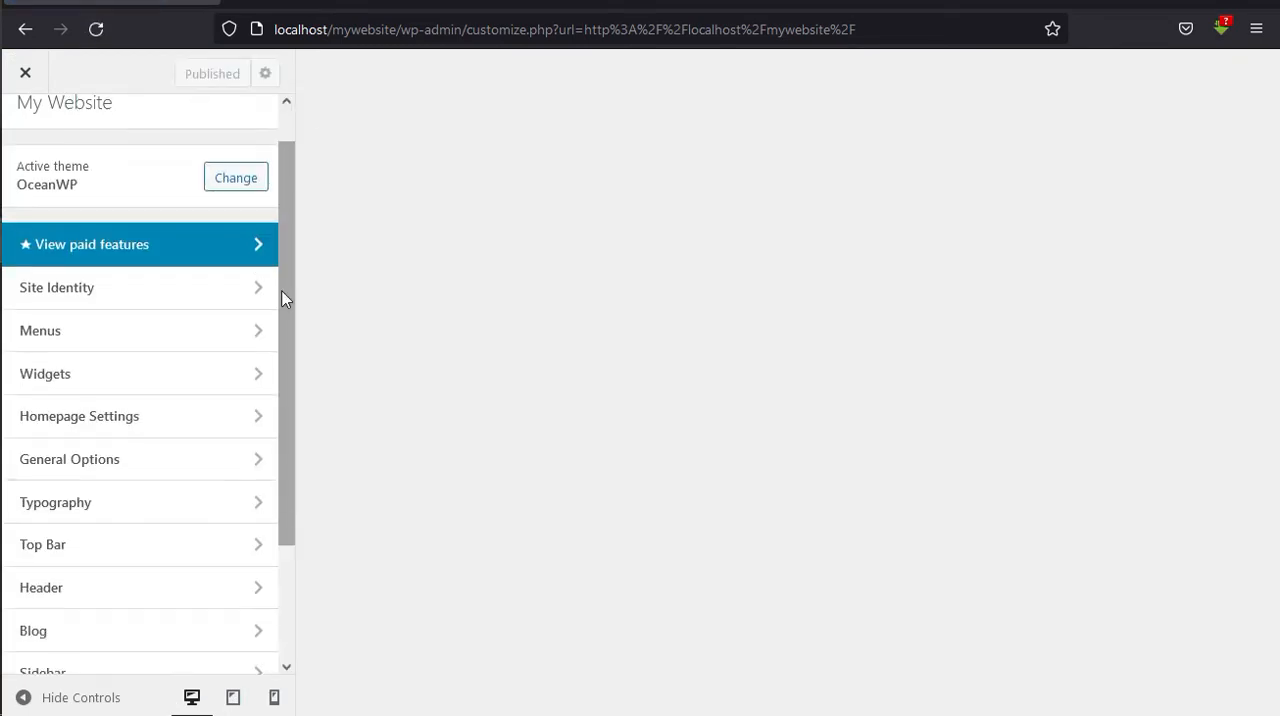
pyautogui.scroll(-2, 284, 305)
pyautogui.click(168, 195)
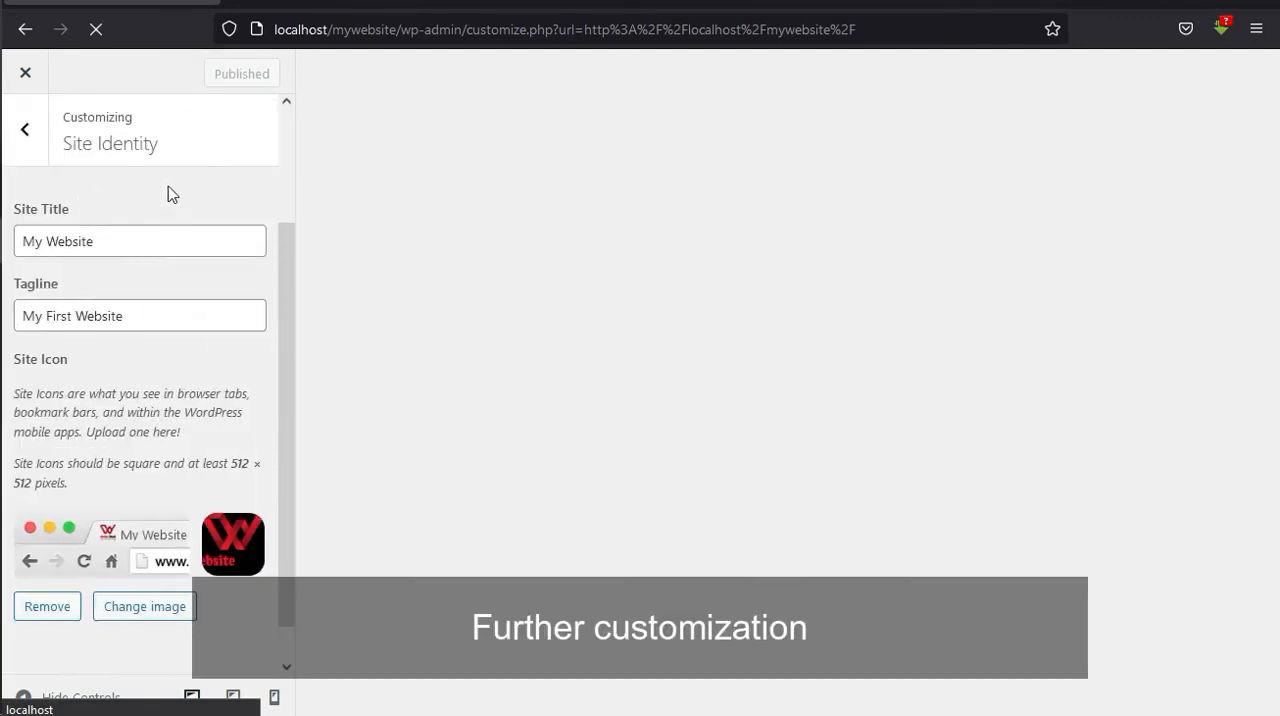
pyautogui.click(38, 144)
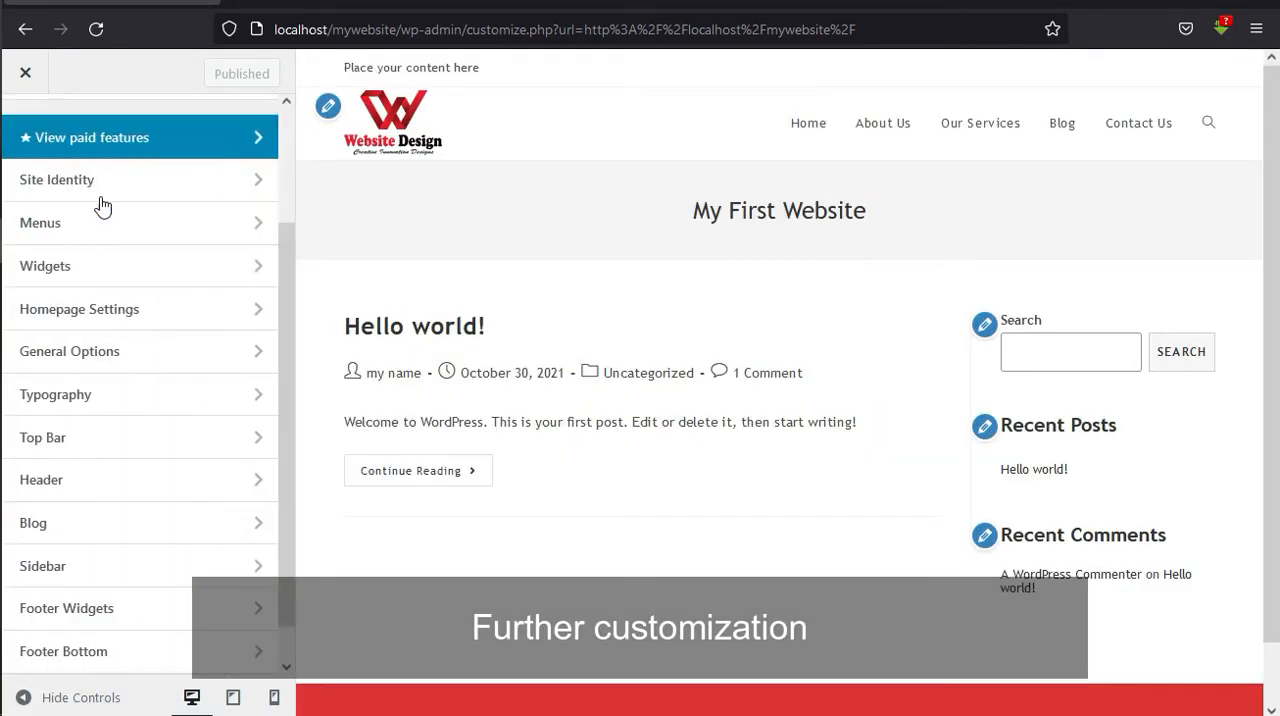
# Set the body text's font size to 18px in the typography settings.
pyautogui.click(200, 396)
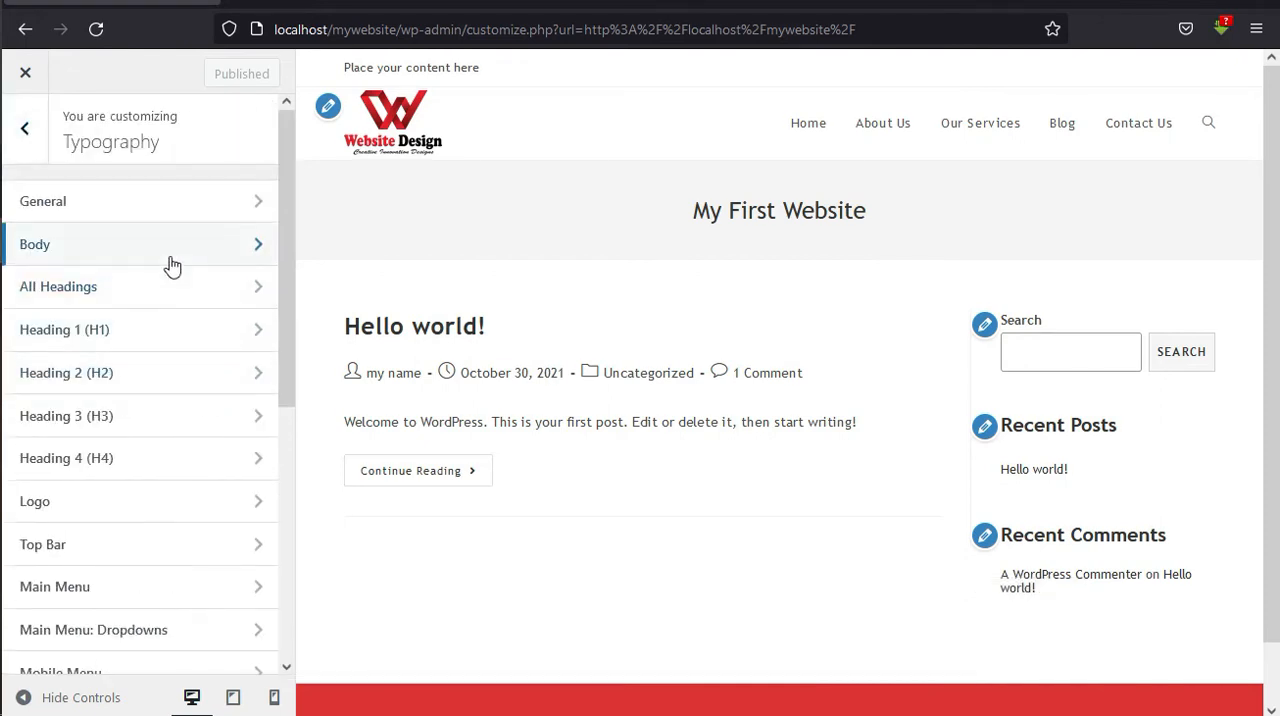
pyautogui.click(172, 265)
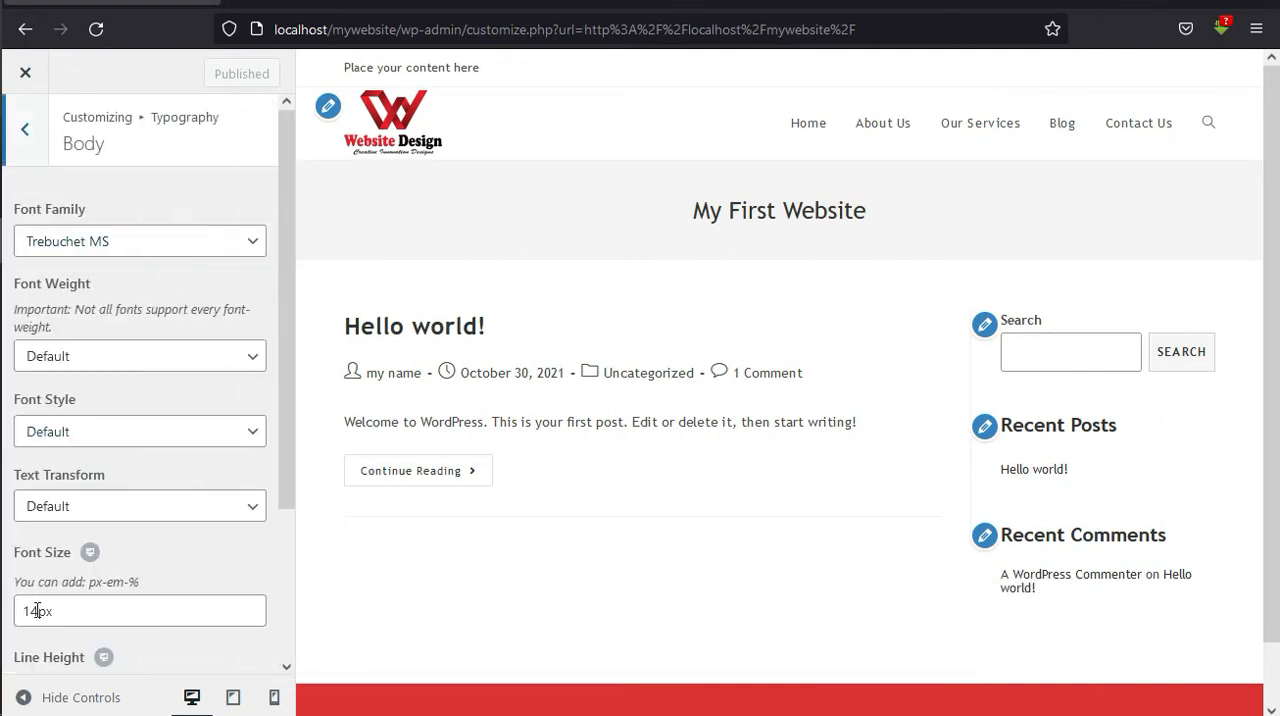
pyautogui.moveTo(37, 610); pyautogui.dragTo(22, 610)
pyautogui.write('18')
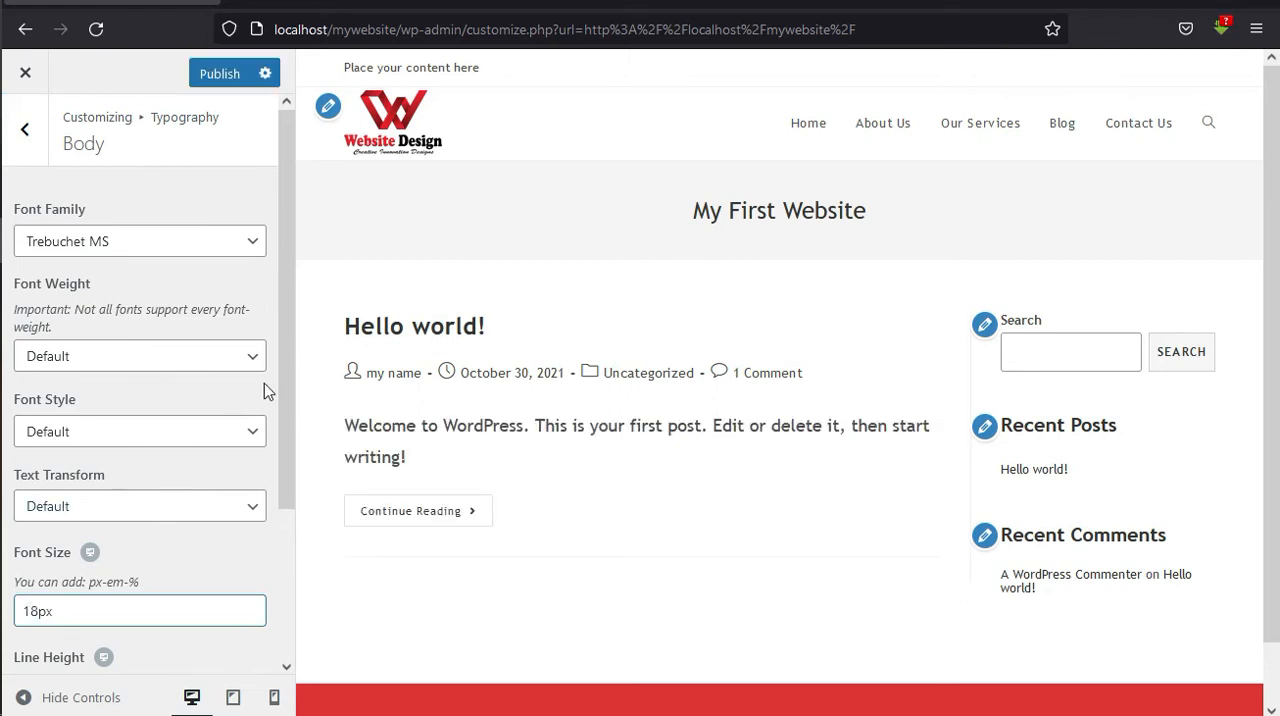
pyautogui.moveTo(287, 379); pyautogui.dragTo(287, 380)
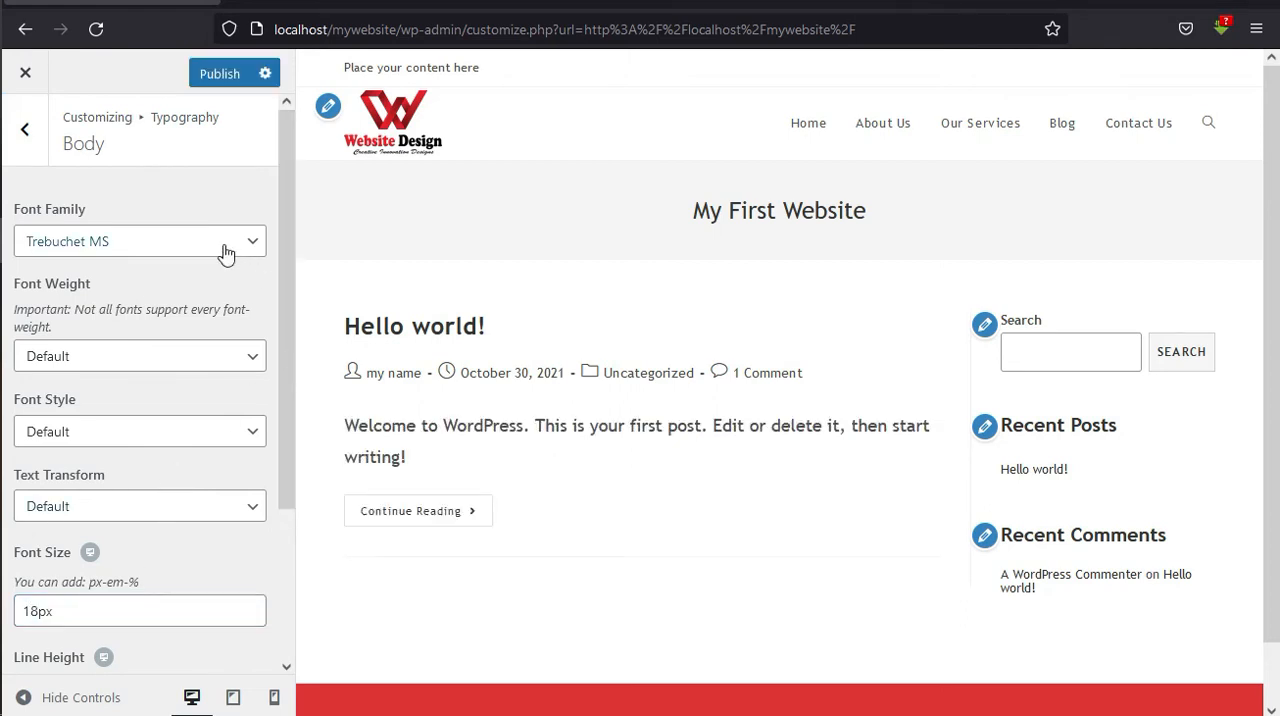
# Try Paratina Linotype for the body text, set its font family to Tahoma, Geneva, sans-serif, and leave the Body settings.
pyautogui.click(229, 250)
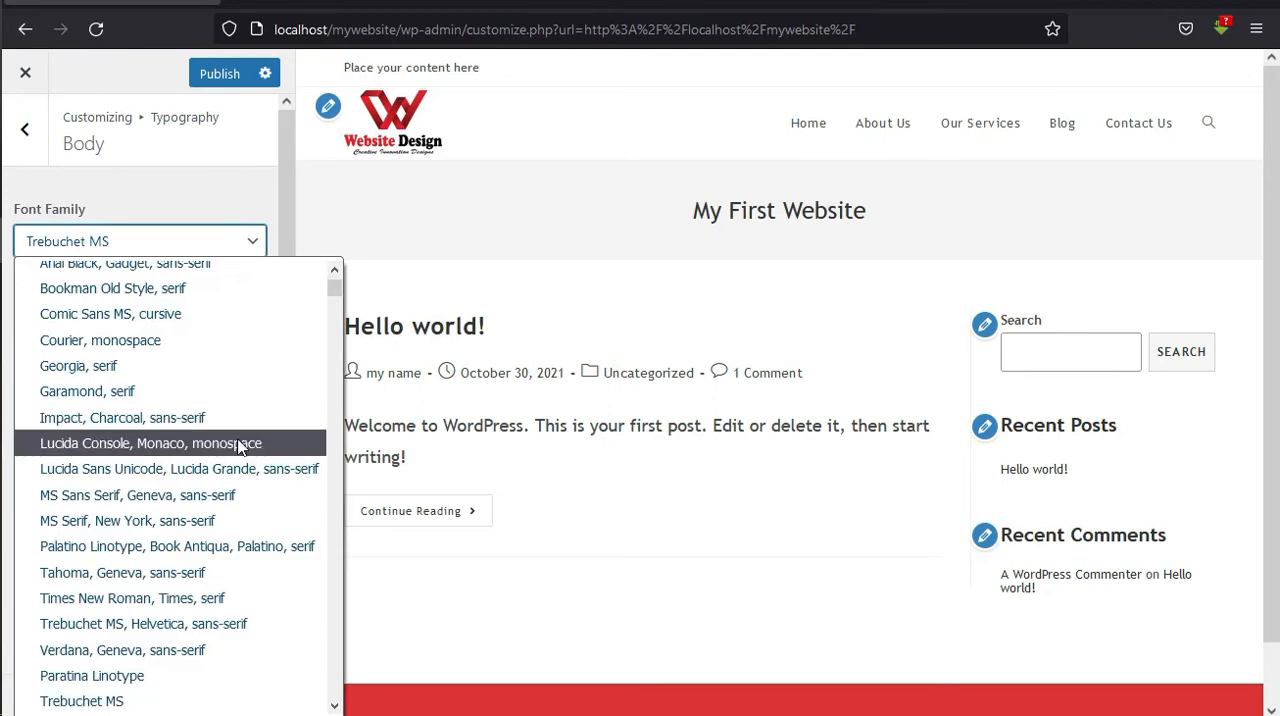
pyautogui.click(158, 676)
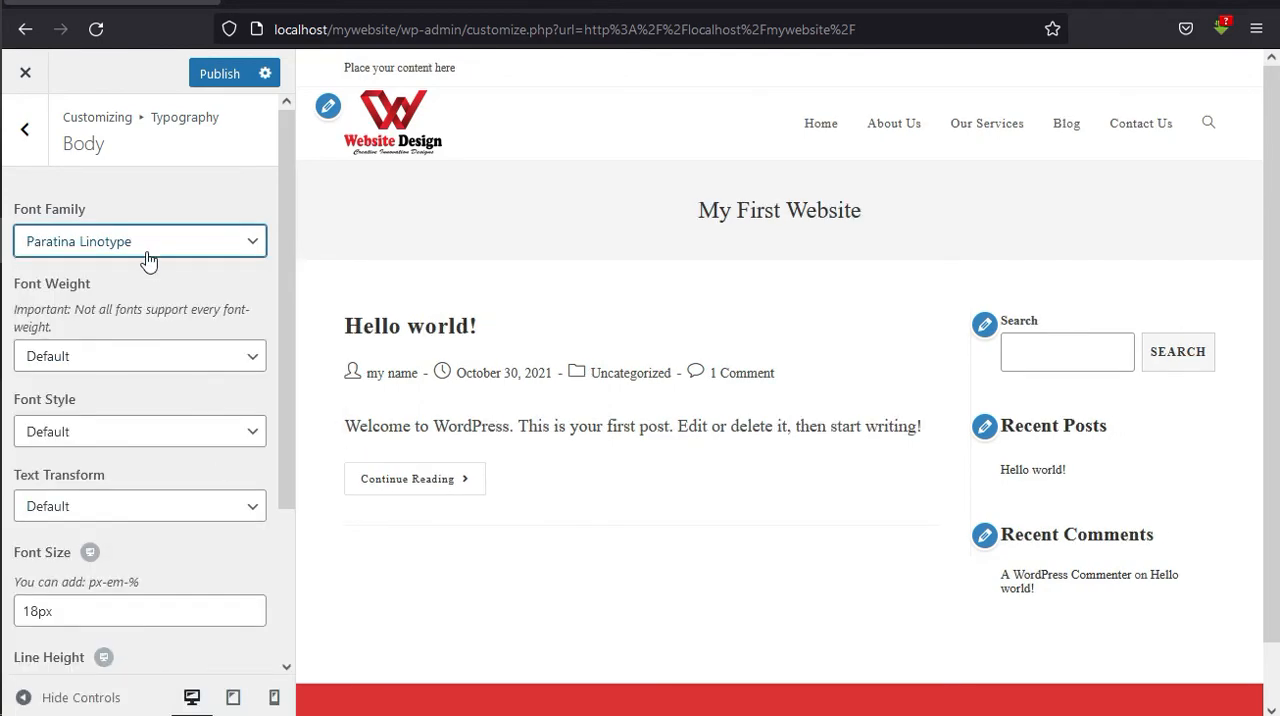
pyautogui.click(228, 252)
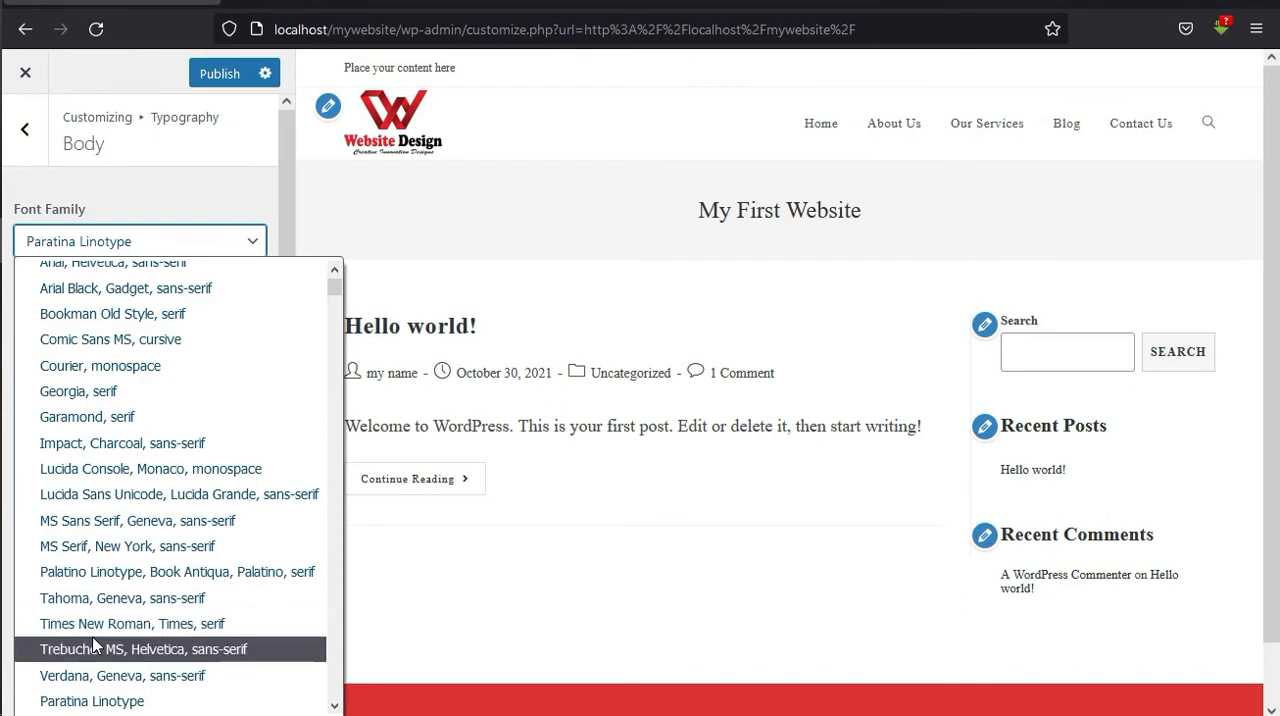
pyautogui.click(108, 600)
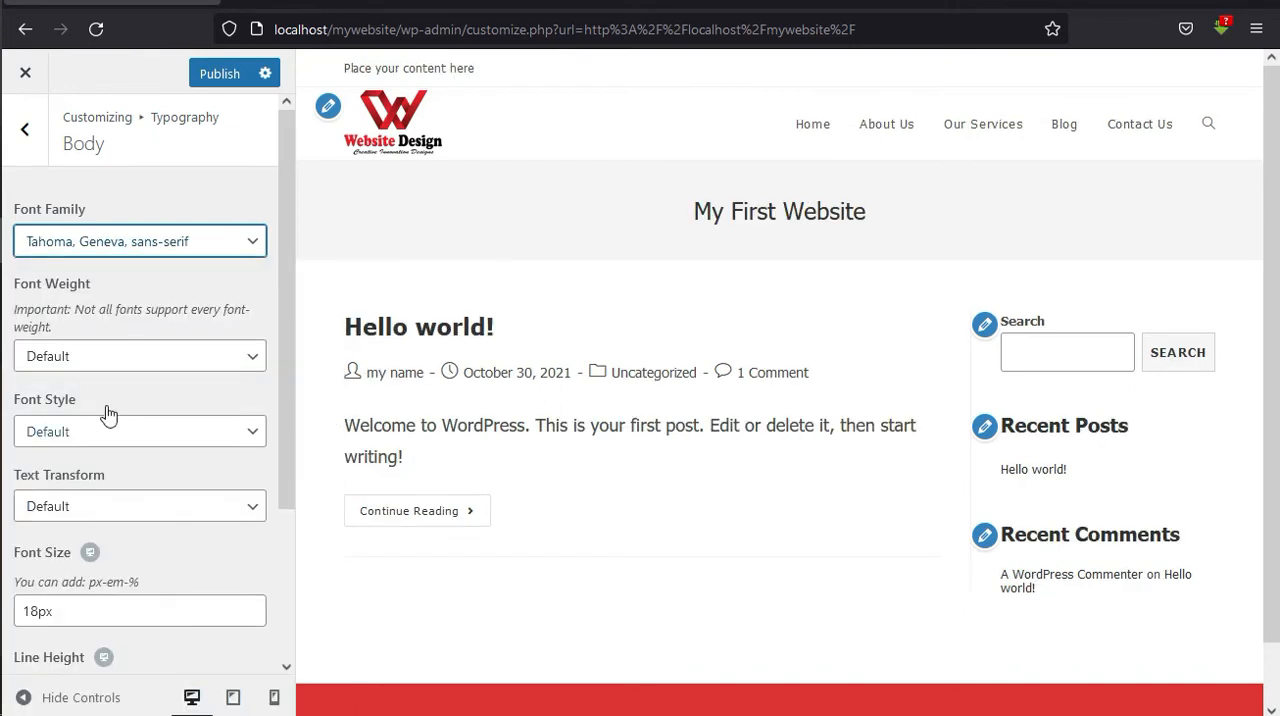
pyautogui.click(29, 130)
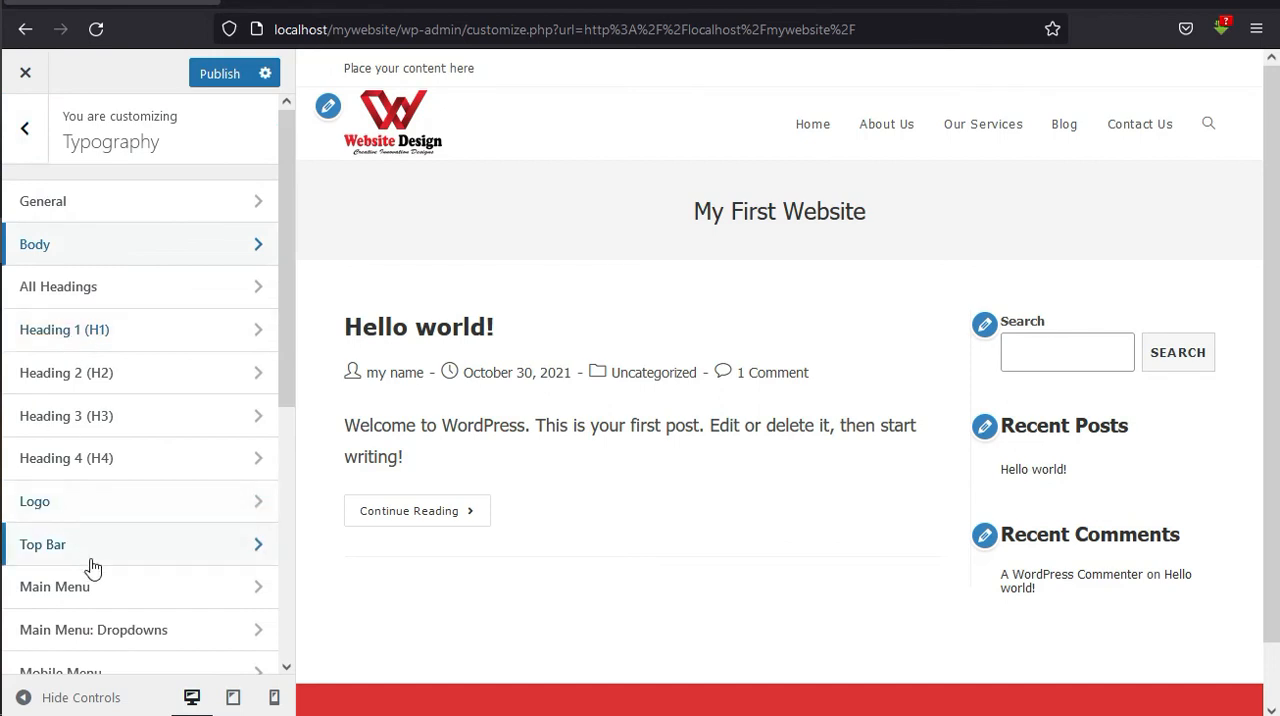
# Set the main menu's font size to 16px in the typography settings, keeping its default font family.
pyautogui.click(106, 590)
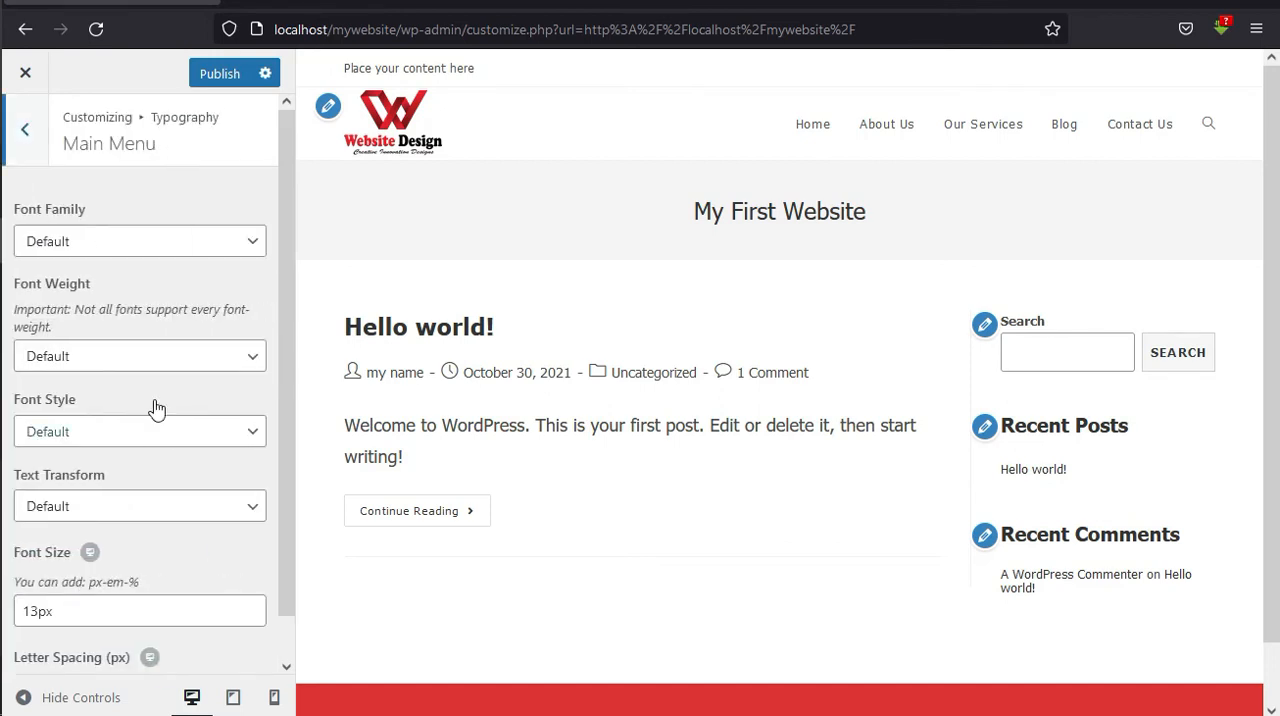
pyautogui.click(120, 251)
pyautogui.click(120, 253)
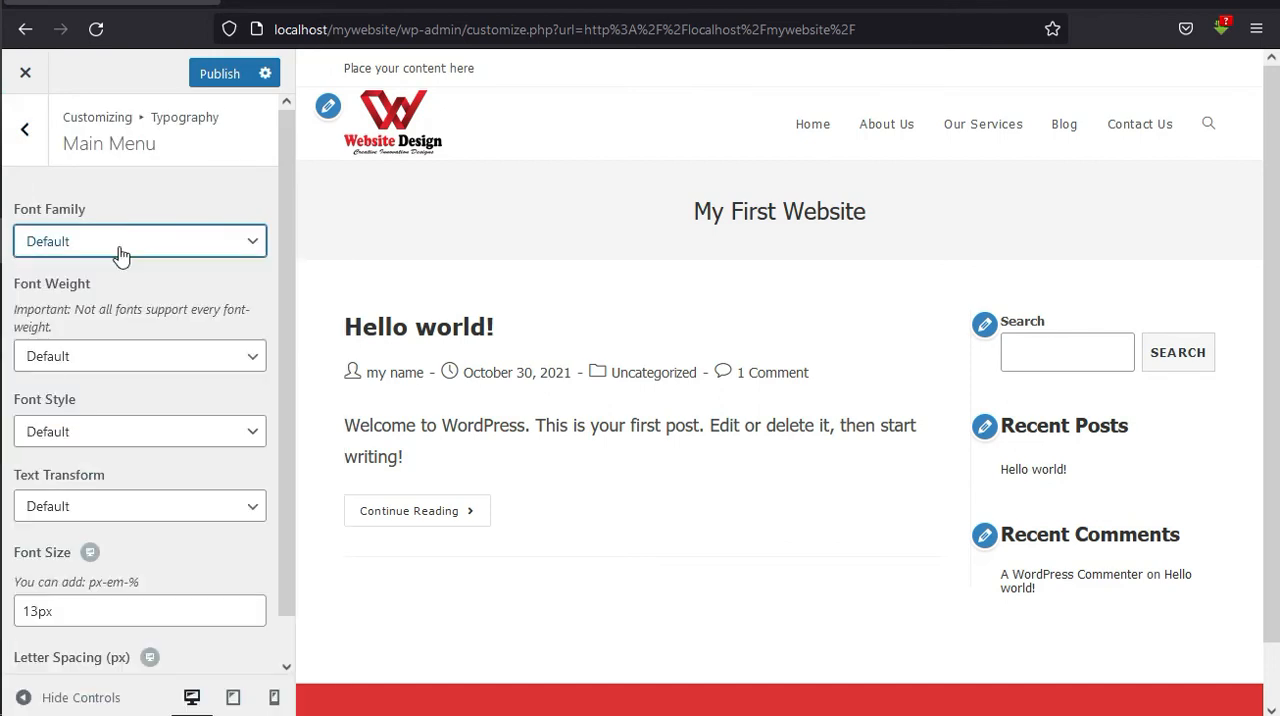
pyautogui.click(37, 612)
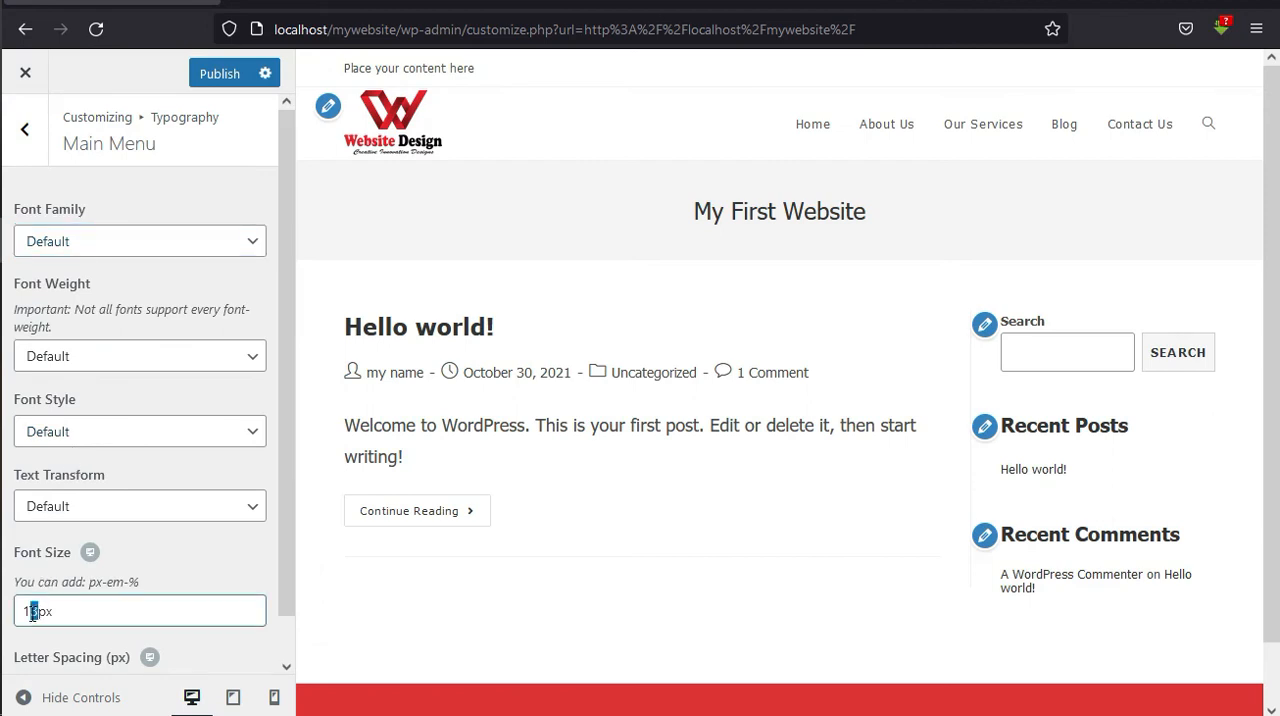
pyautogui.write('6')
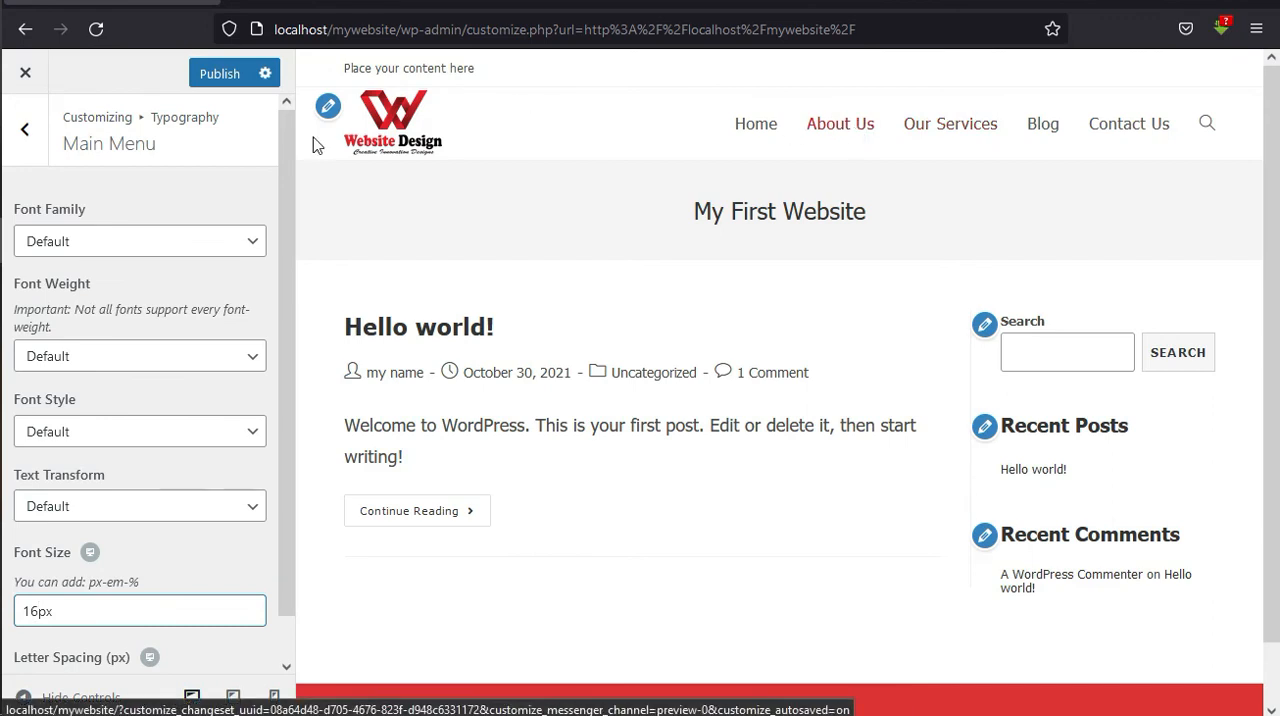
pyautogui.click(26, 136)
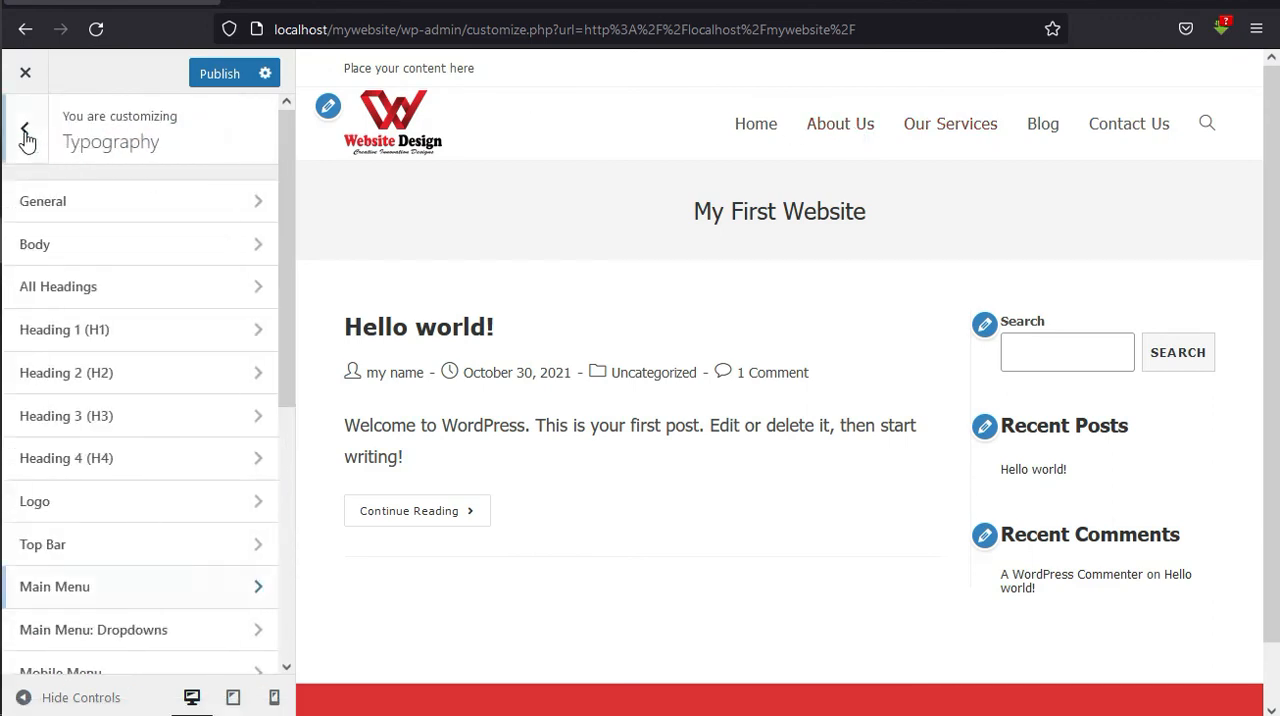
# Leave the typography settings and publish the typography changes.
pyautogui.moveTo(285, 350)
pyautogui.mouseDown()
pyautogui.moveTo(286, 434)
pyautogui.moveTo(286, 362)
pyautogui.mouseUp()
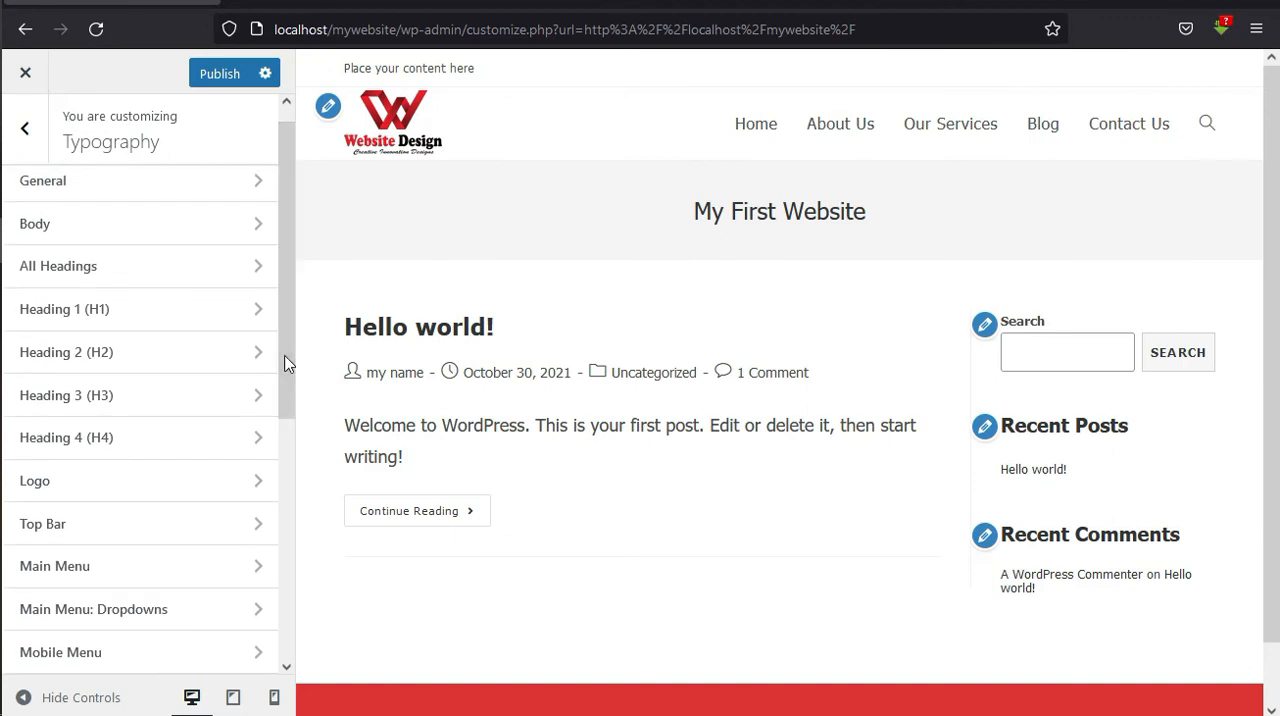
pyautogui.click(28, 132)
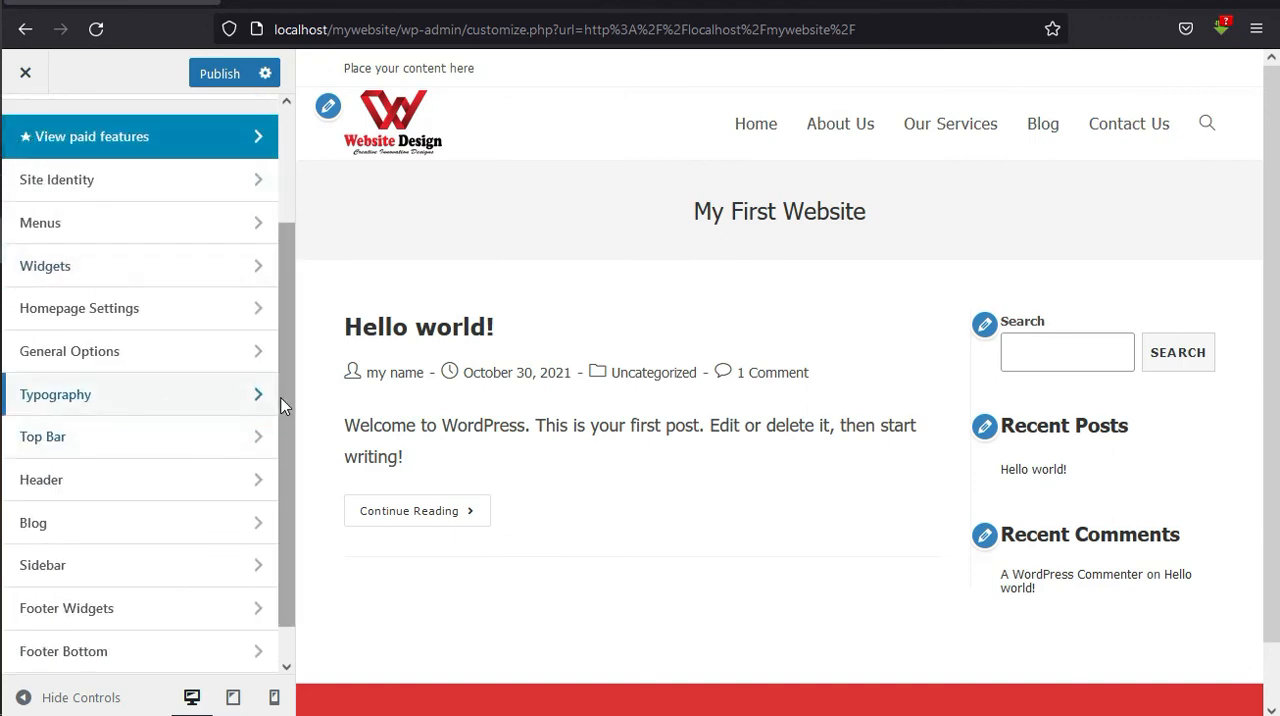
pyautogui.scroll(-1, 283, 400)
pyautogui.scroll(3, 294, 423)
pyautogui.moveTo(287, 306); pyautogui.dragTo(287, 303)
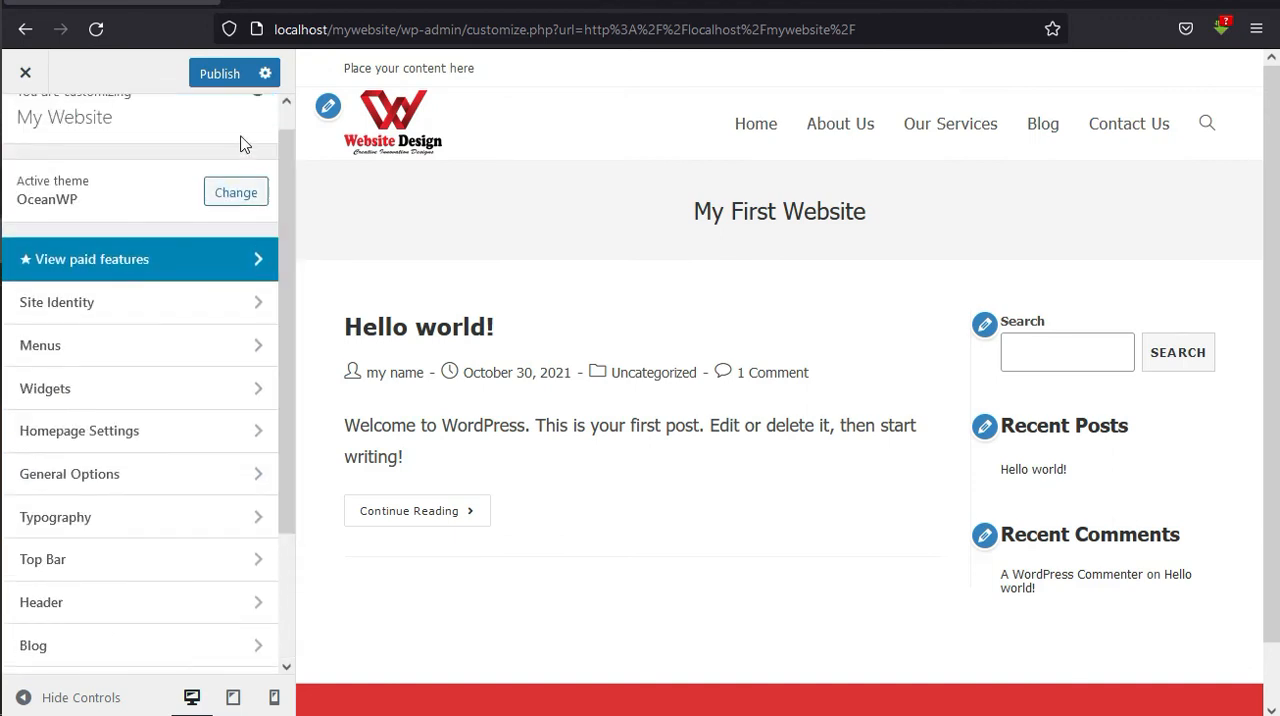
pyautogui.click(224, 74)
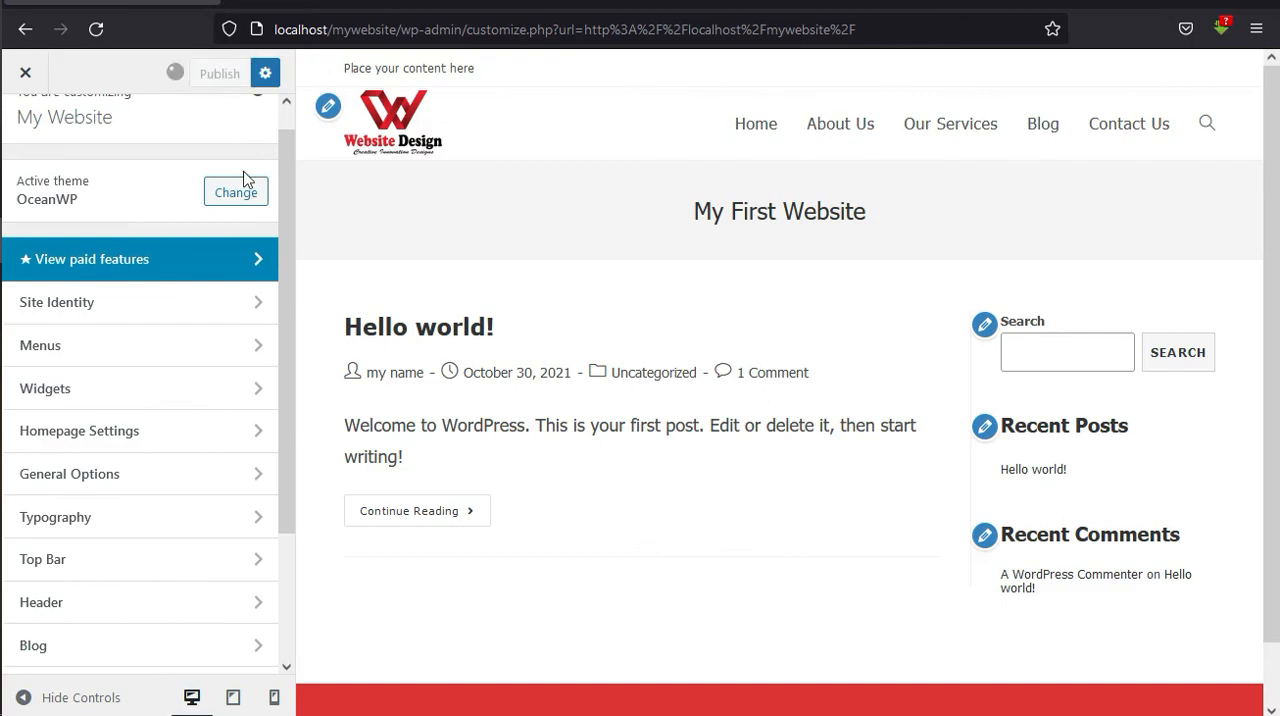